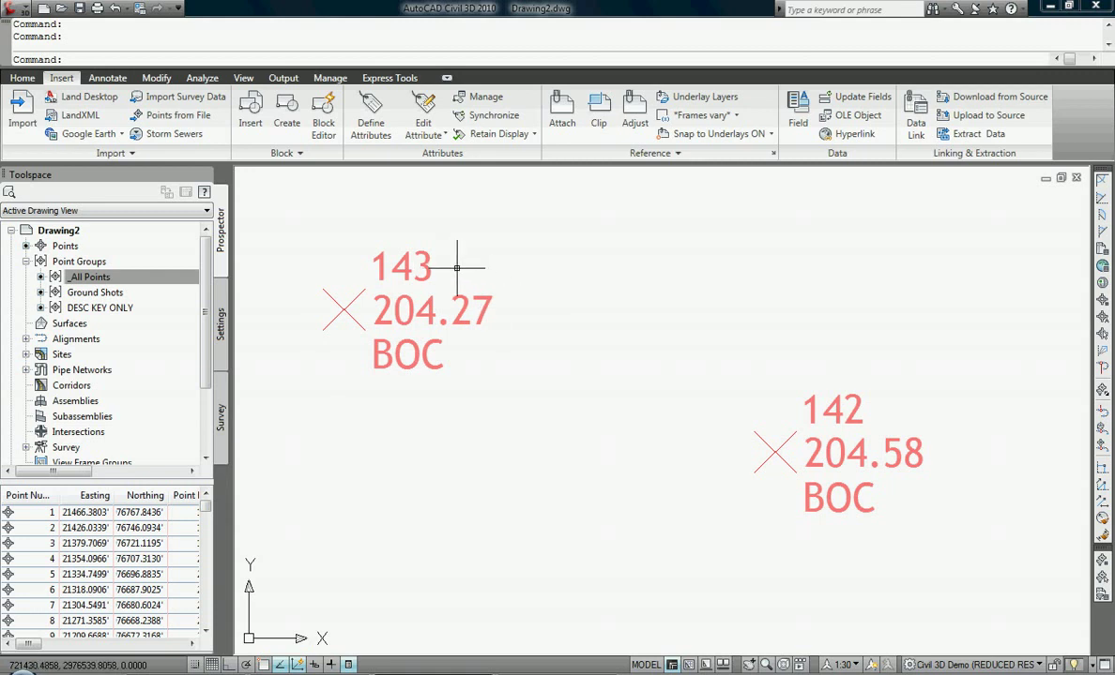
Step: Zoom around the survey point labels and bring up the Toolspace Settings label style tree
scroll(457, 268, "down", 2)
scroll(492, 274, "down", 1)
scroll(510, 286, "up", 1)
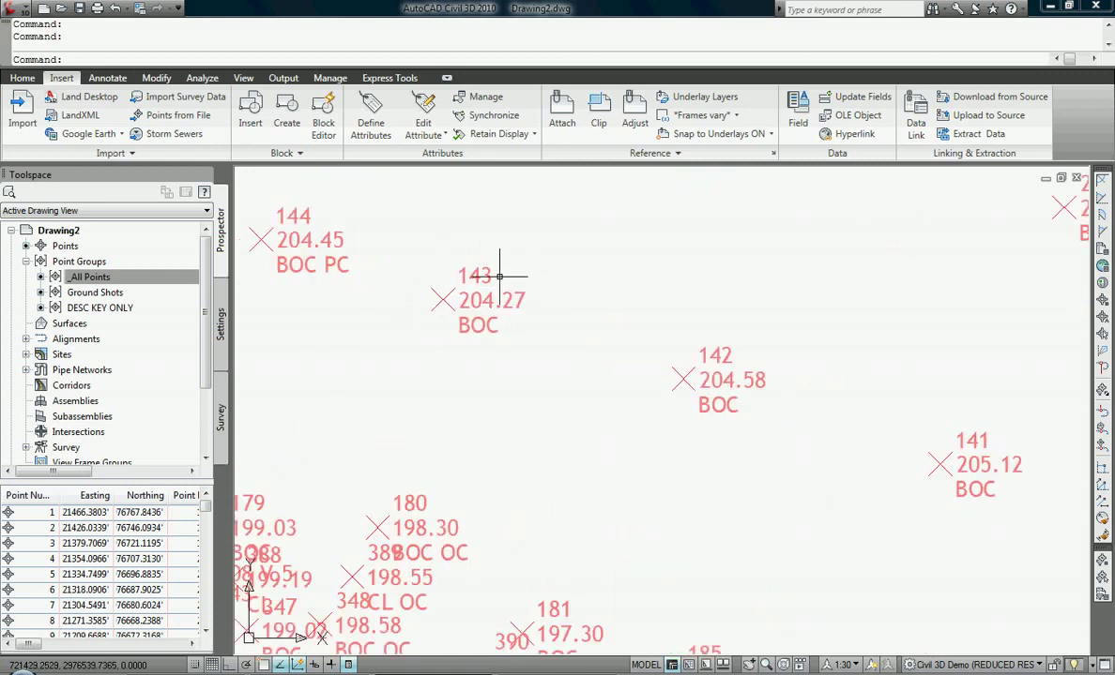
scroll(490, 281, "down", 2)
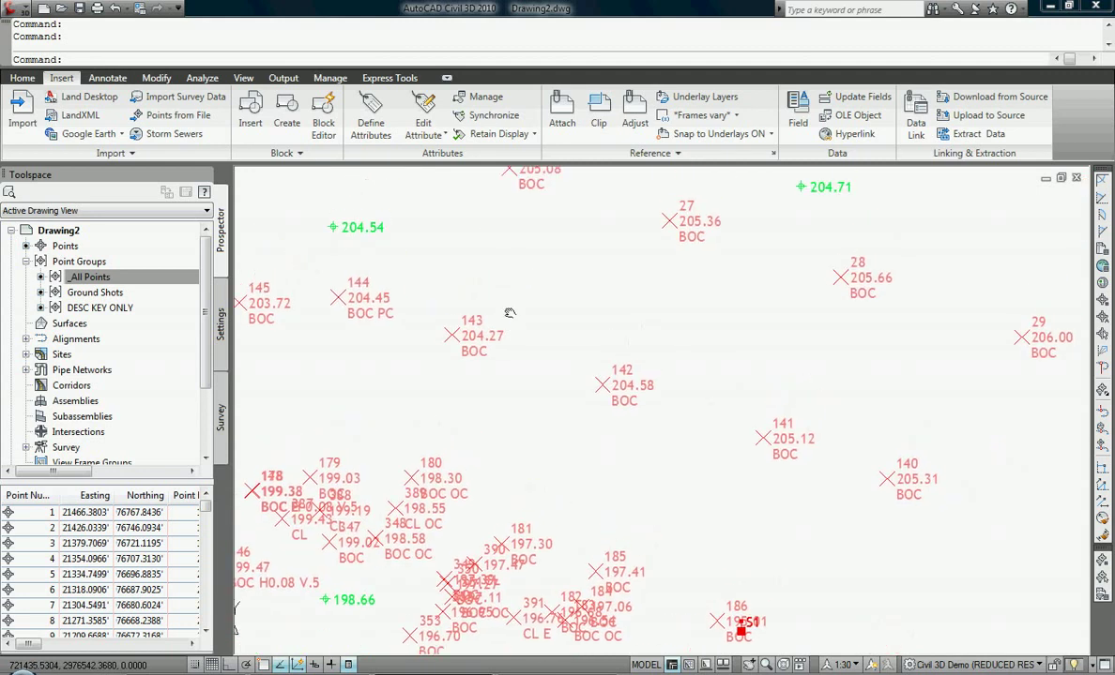
scroll(502, 312, "up", 2)
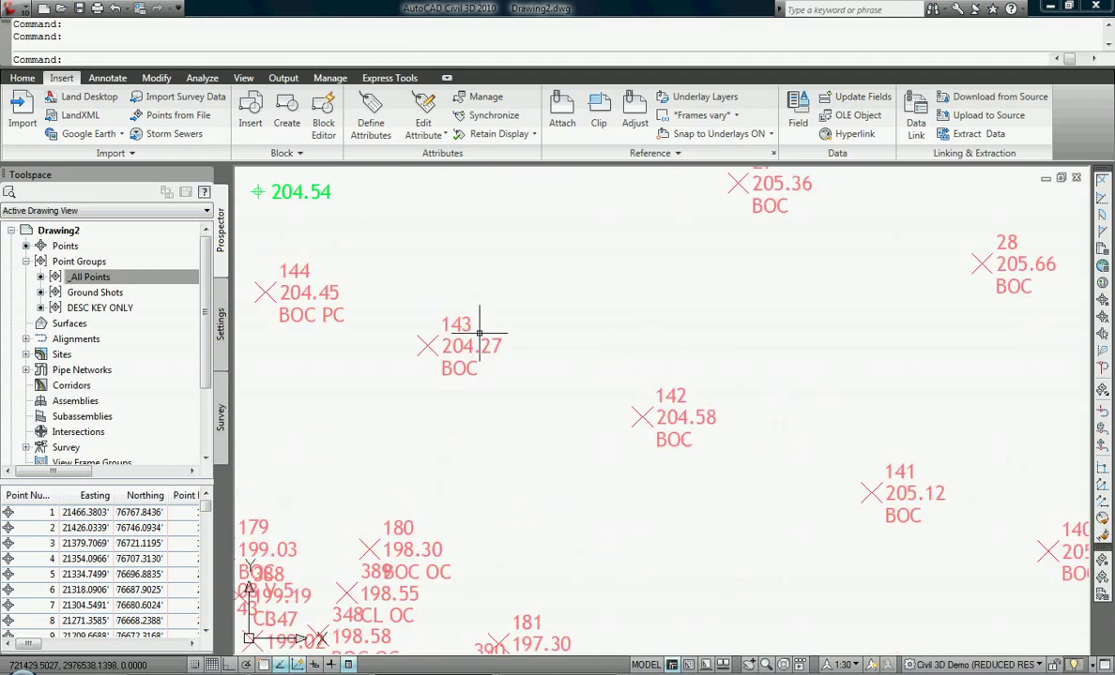
scroll(479, 332, "up", 2)
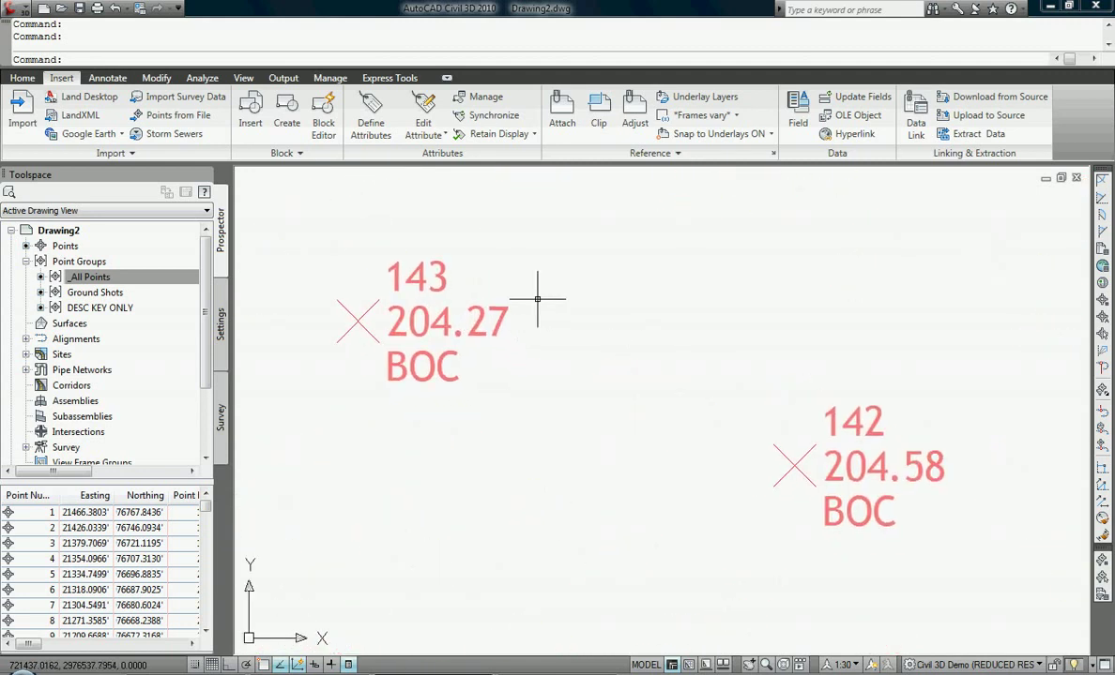
scroll(538, 299, "down", 1)
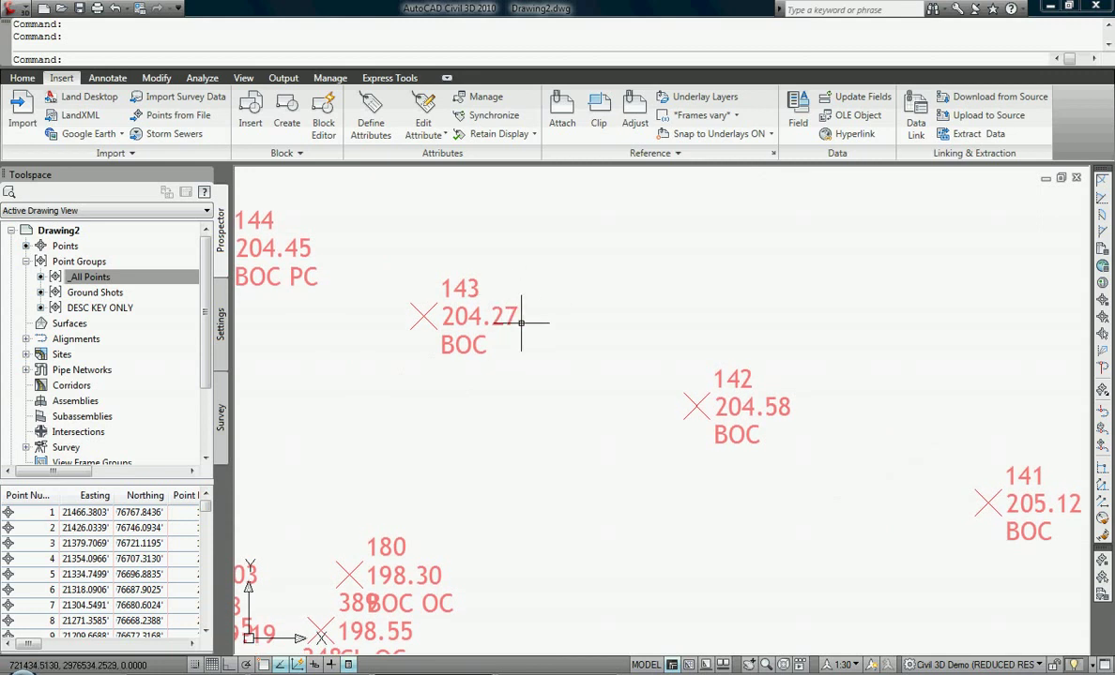
left_click(222, 319)
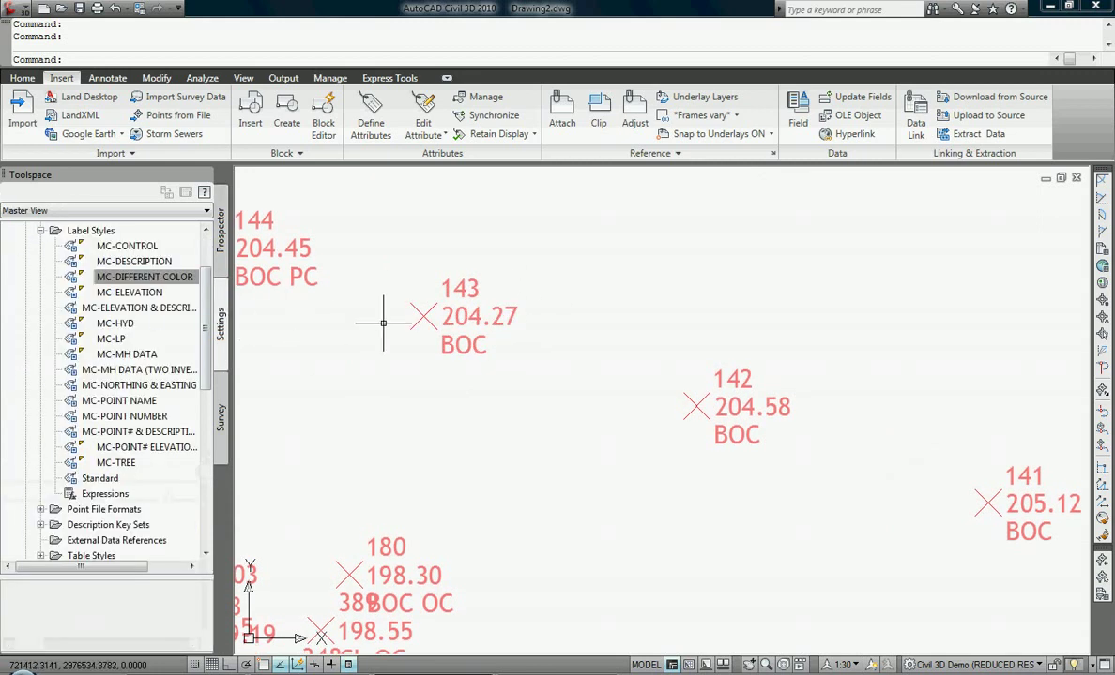
Step: Open the MC-DIFFERENT COLOR point label style for editing
right_click(164, 279)
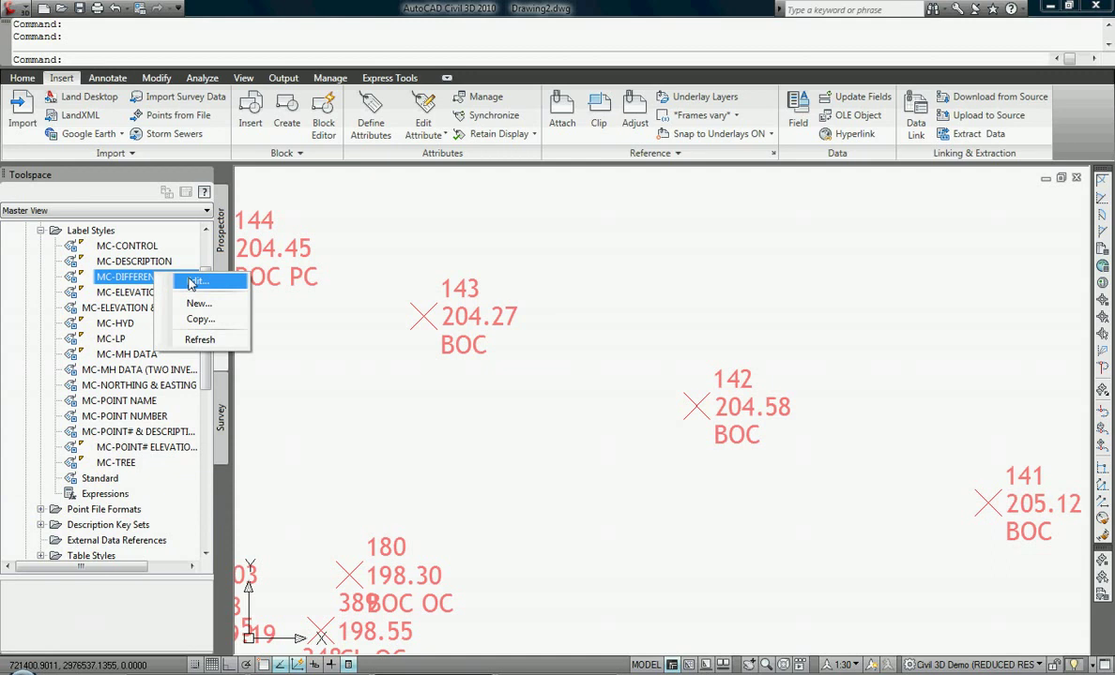
right_click(146, 279)
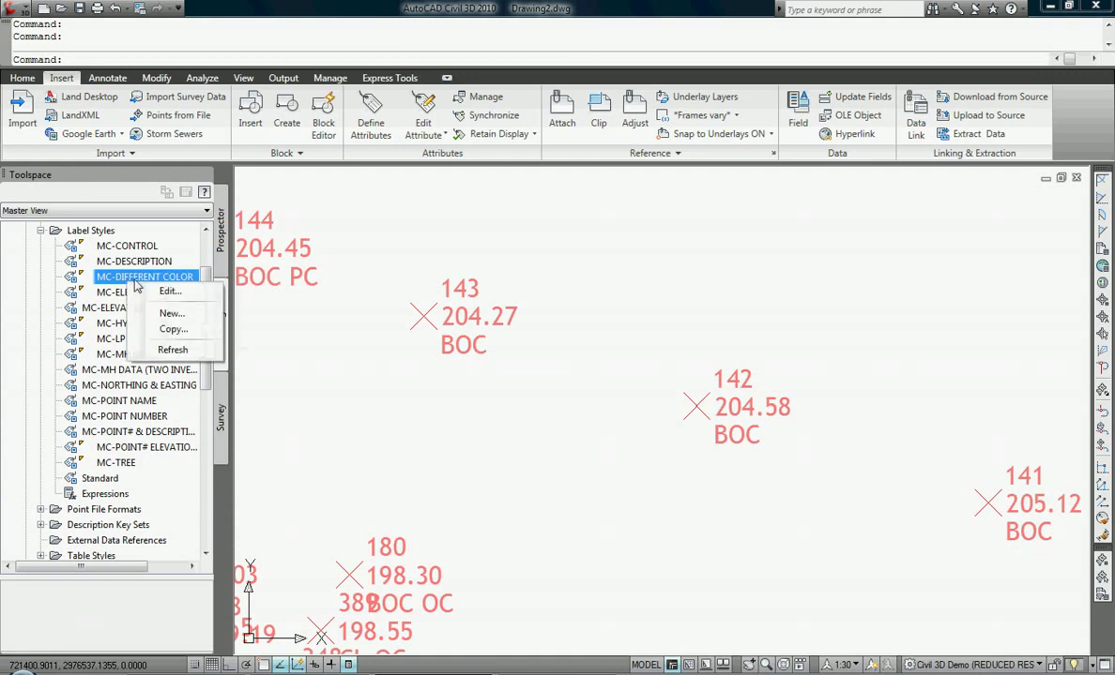
left_click(196, 281)
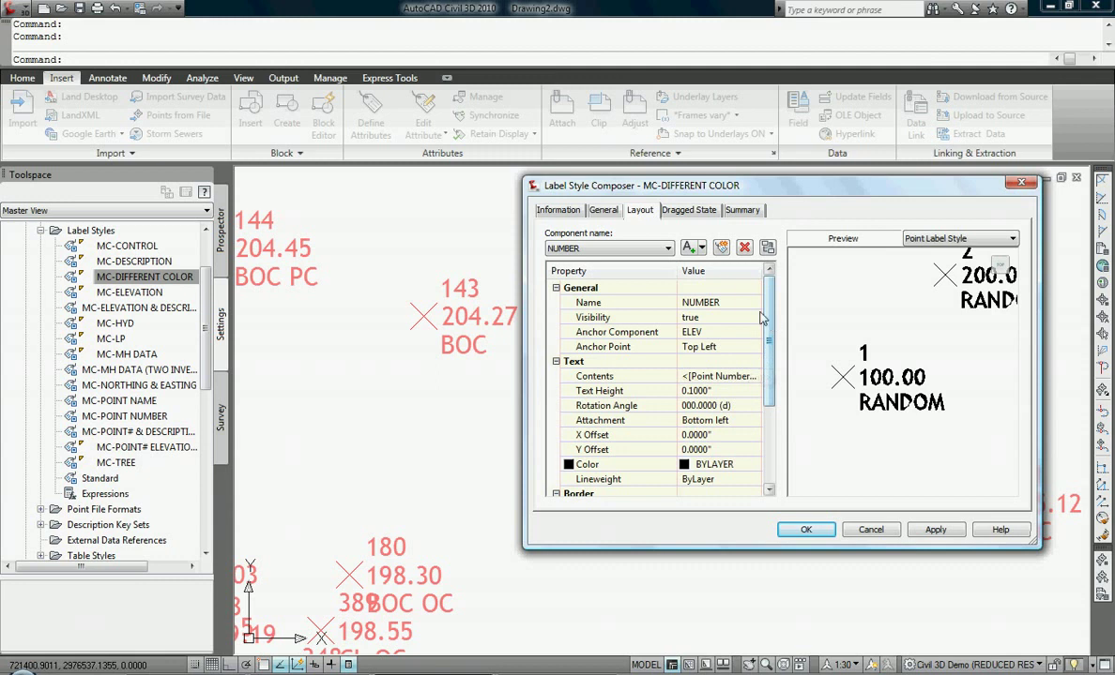
Step: Review the ELEV, DESC and NUMBER components in Layout, ending on NUMBER
left_click(600, 247)
left_click(563, 272)
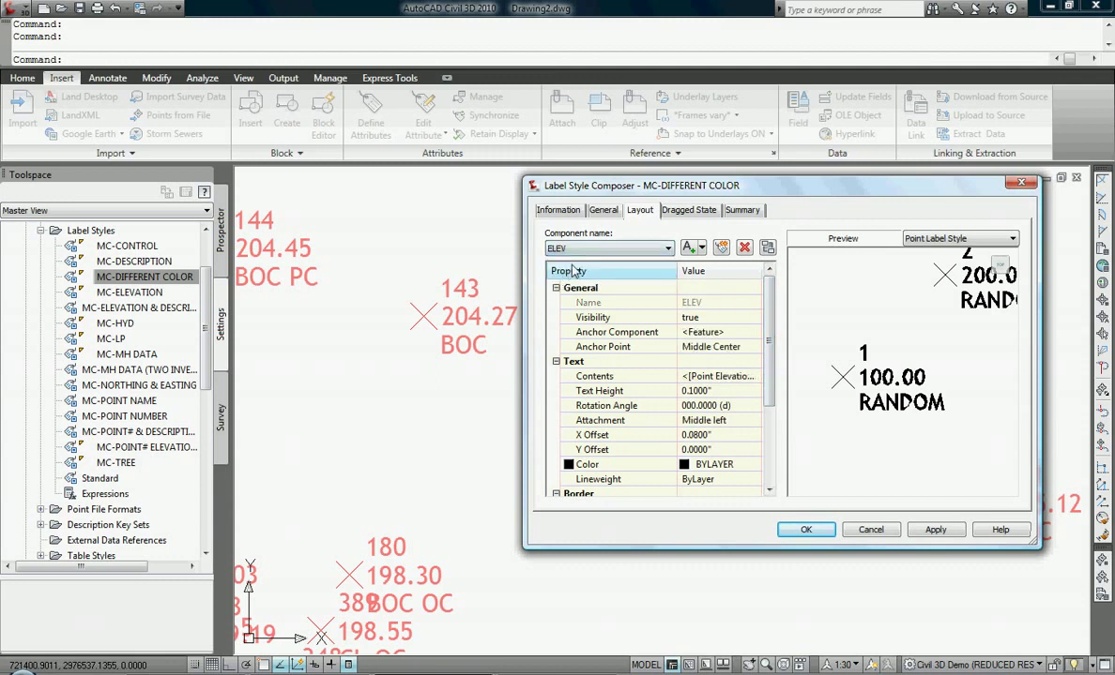
left_click(577, 247)
left_click(556, 282)
left_click(568, 248)
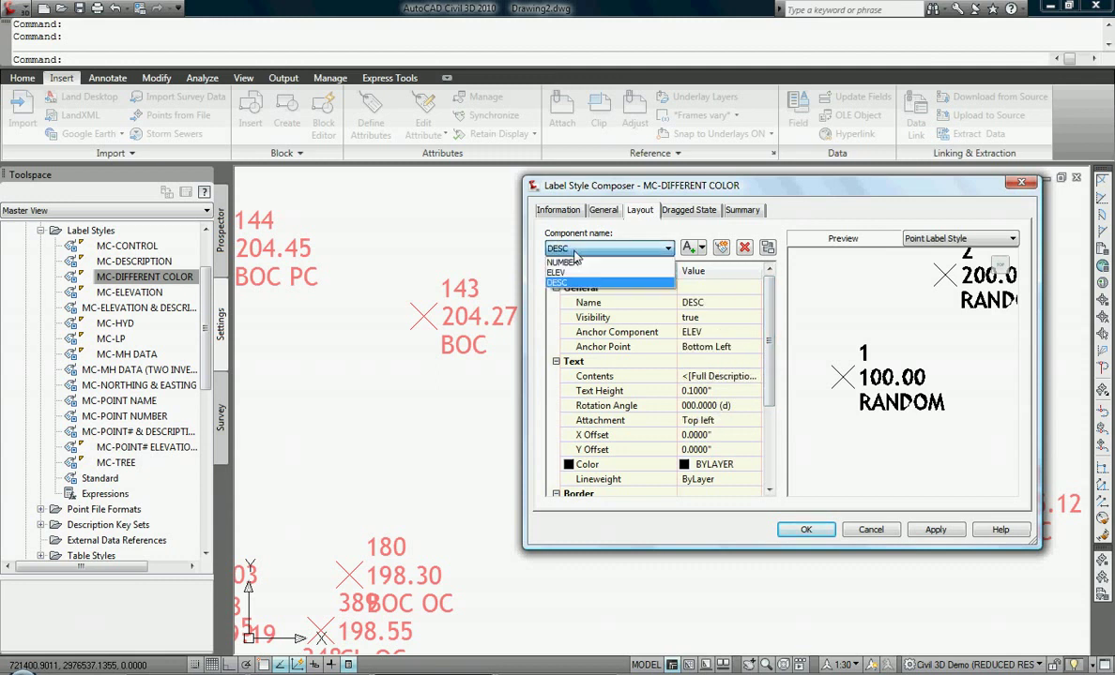
left_click(568, 262)
left_click(587, 249)
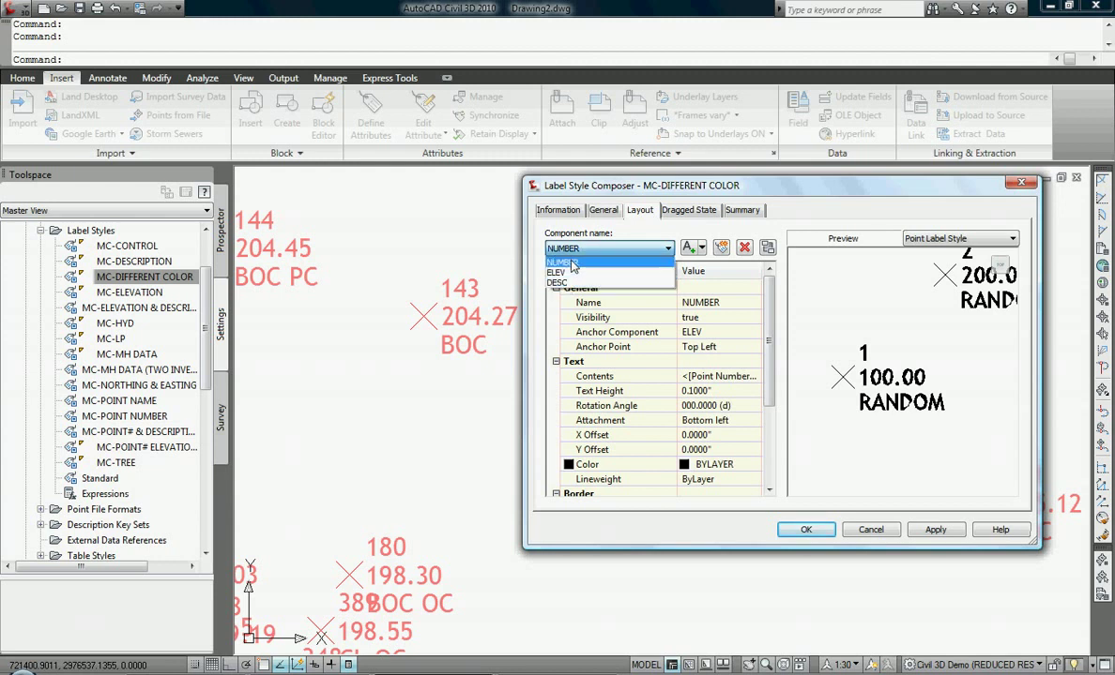
left_click(563, 262)
Step: Set the NUMBER component colour to red and the ELEV component to blue
left_click(754, 467)
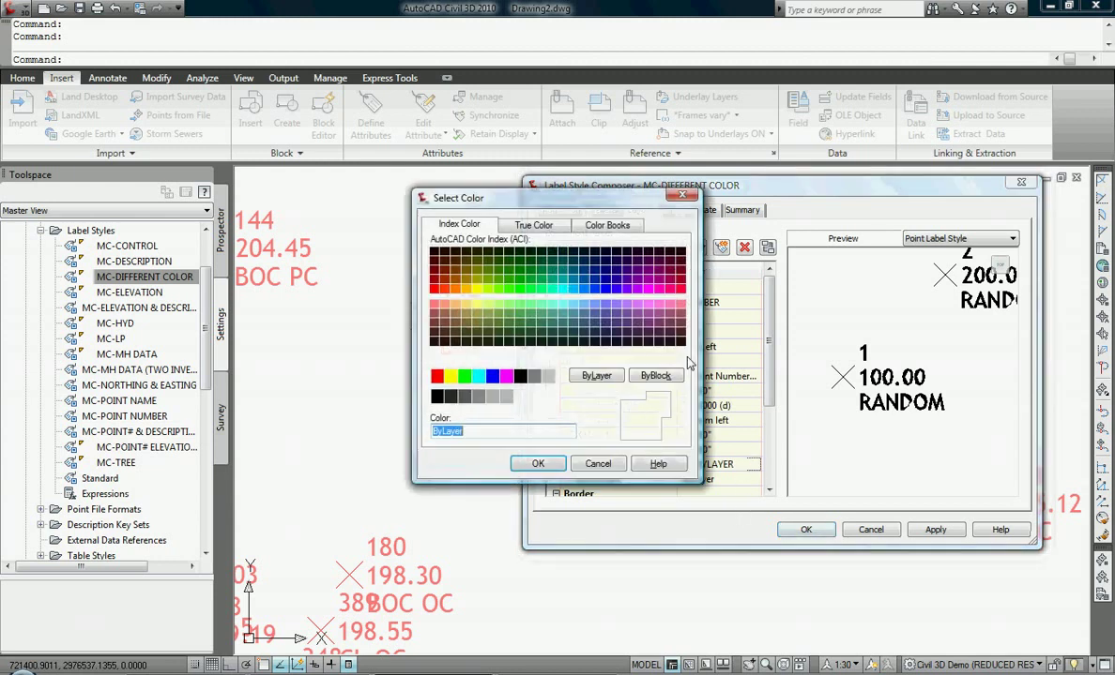
left_click(437, 377)
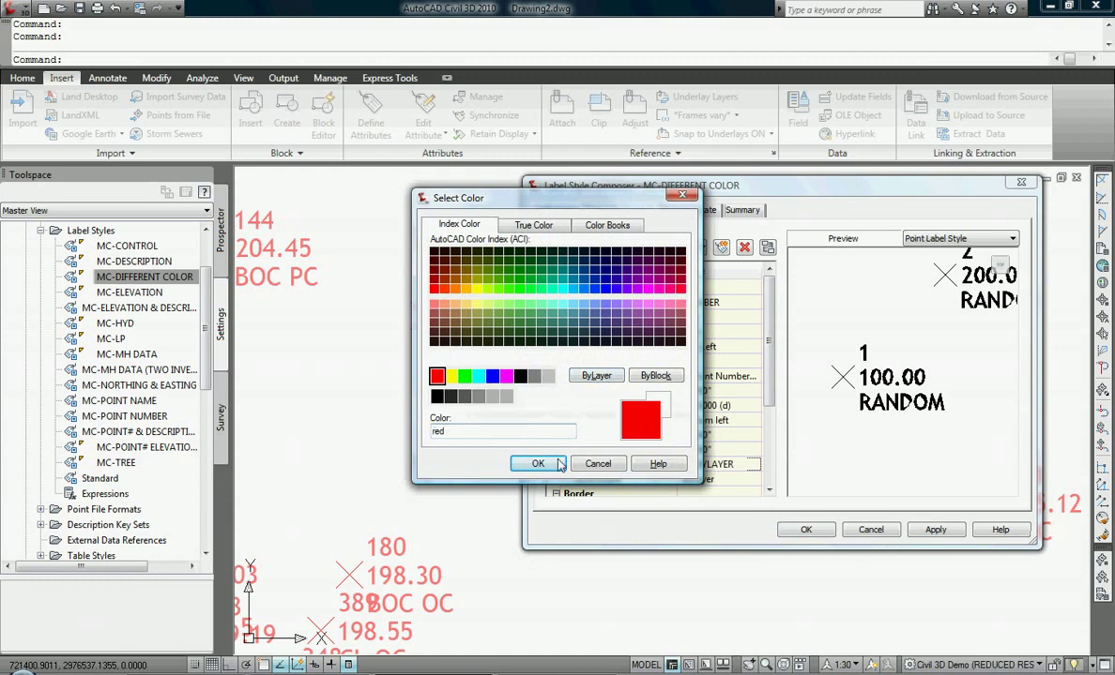
left_click(538, 463)
left_click(612, 250)
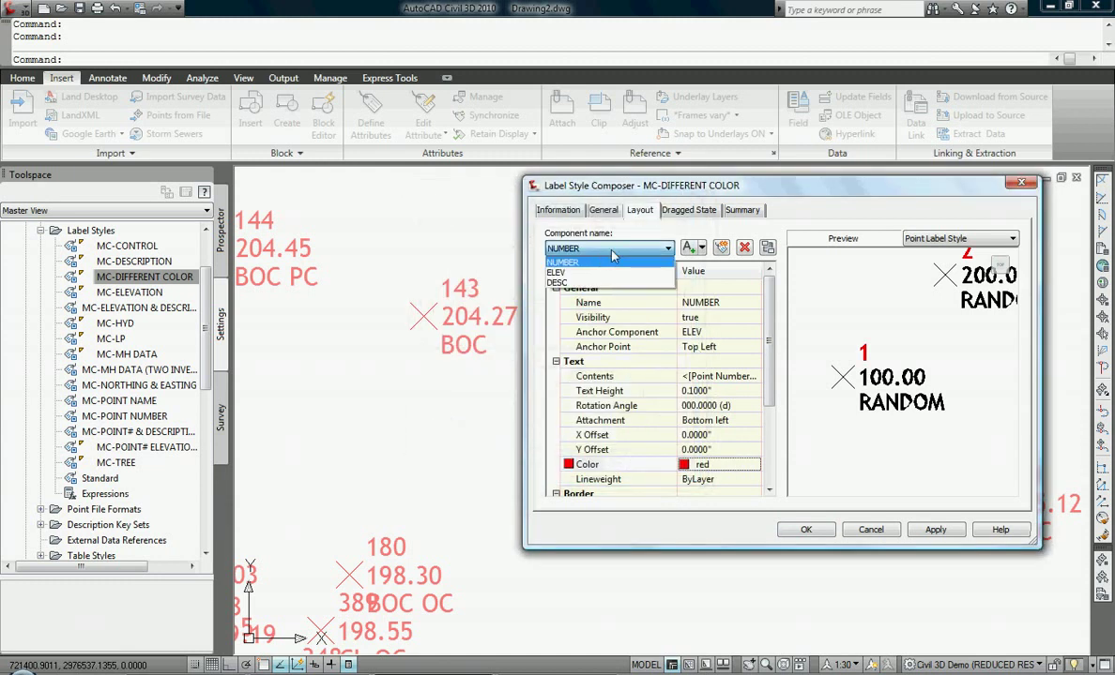
left_click(559, 272)
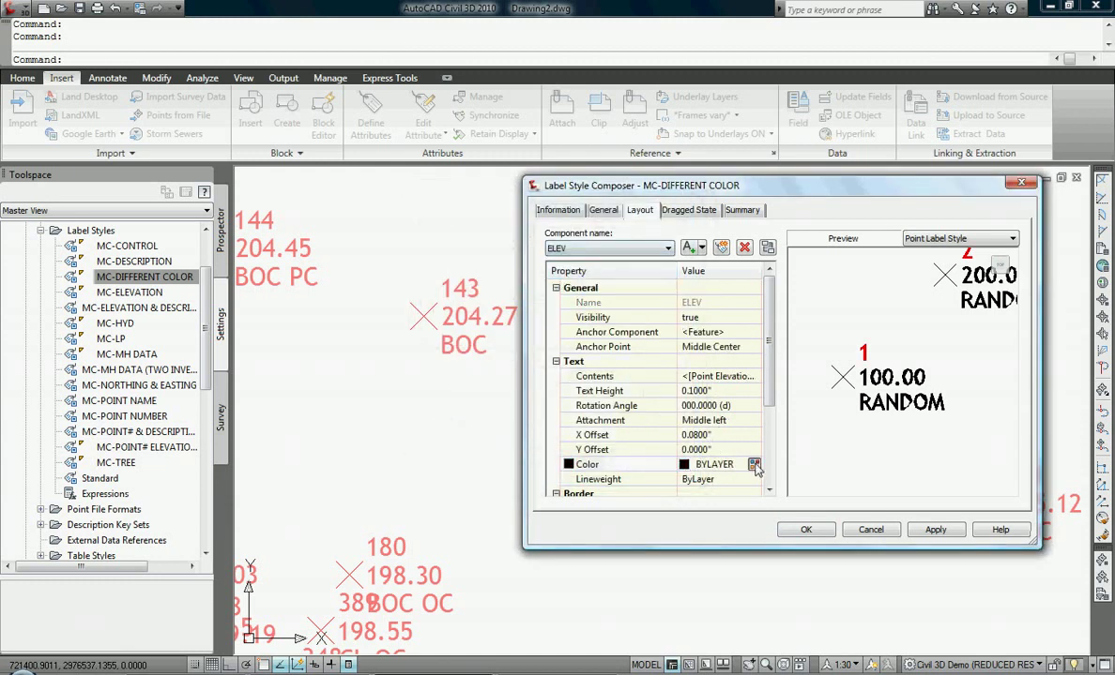
left_click(753, 467)
left_click(492, 376)
left_click(538, 463)
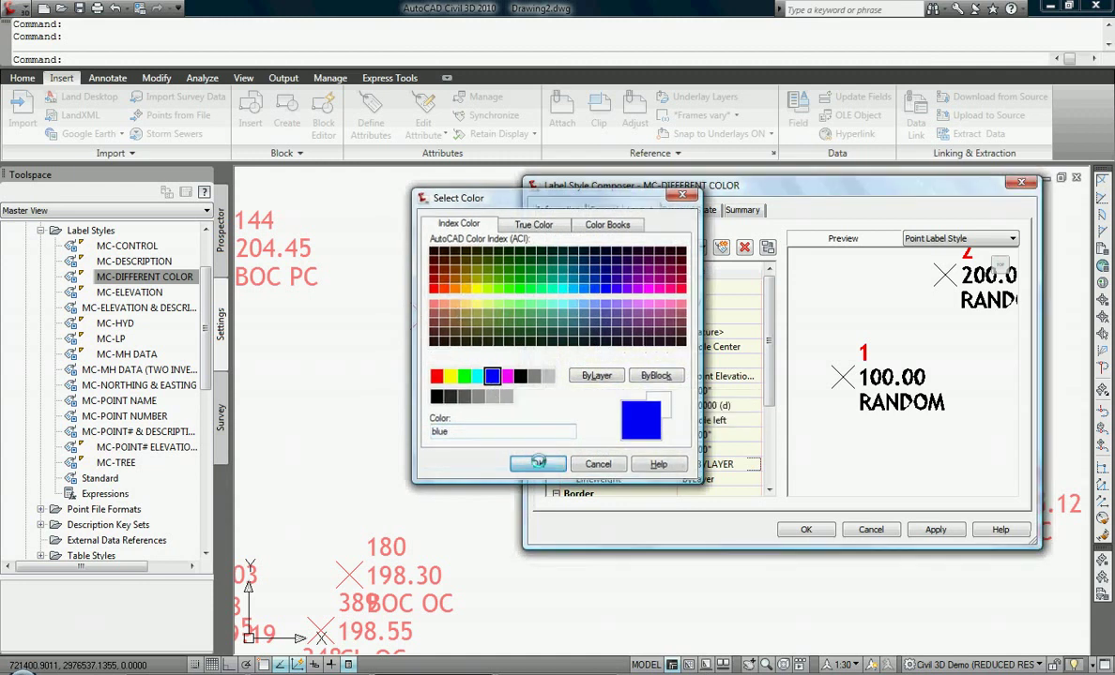
Step: Set the DESC component colour to green and save the style
left_click(611, 250)
left_click(559, 283)
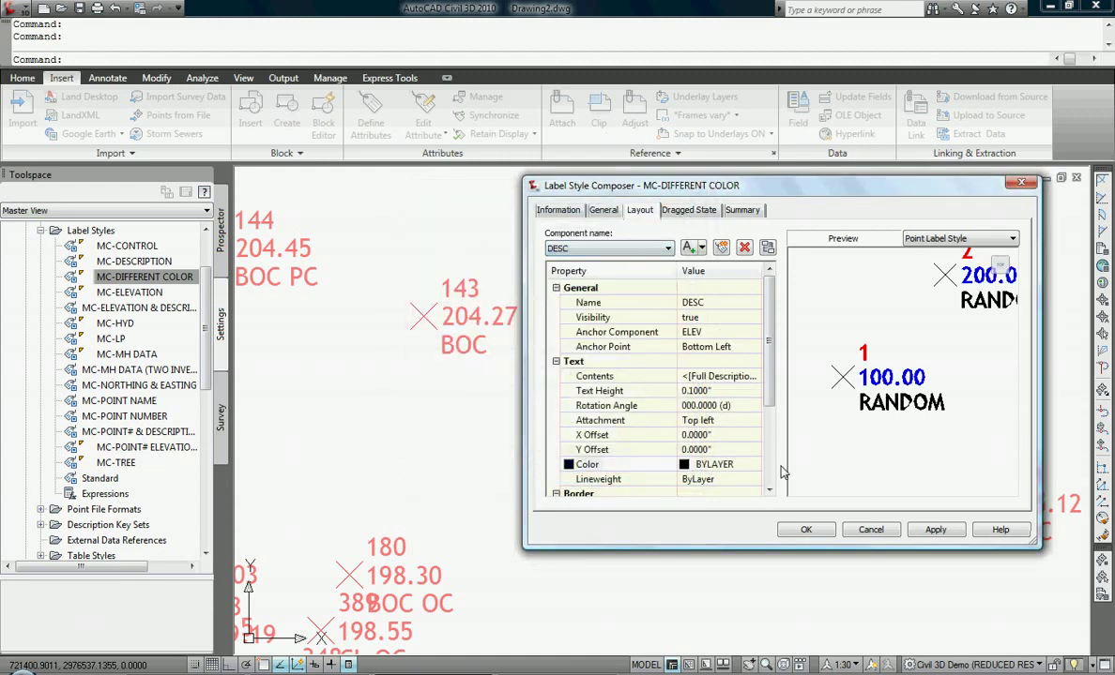
left_click(751, 465)
left_click(463, 376)
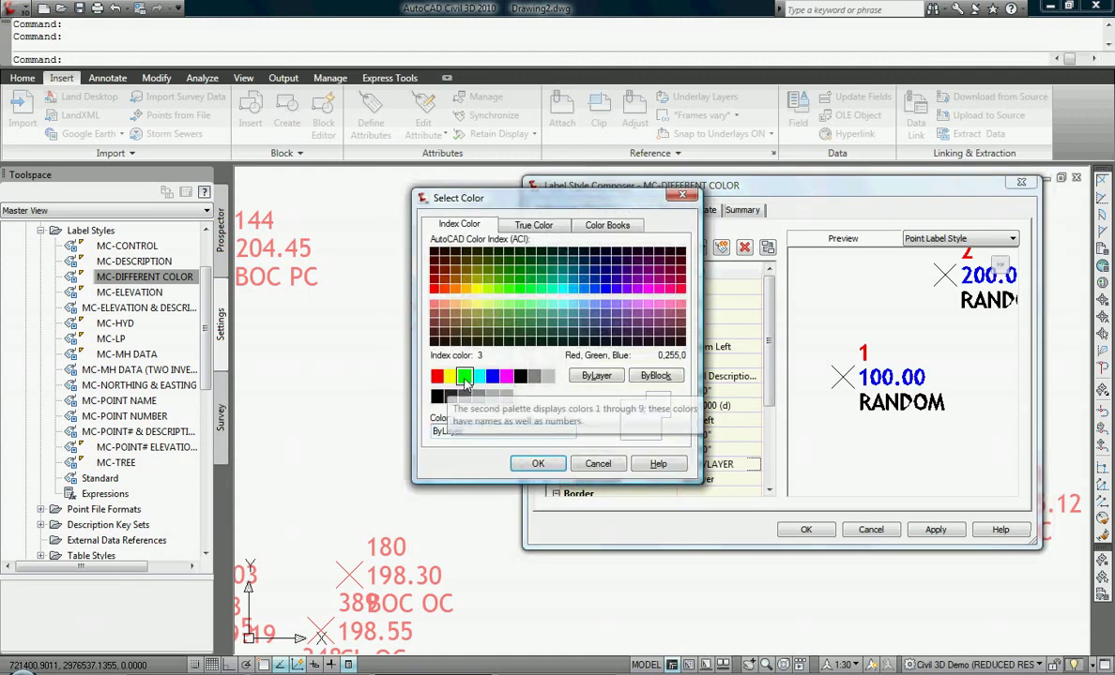
left_click(538, 463)
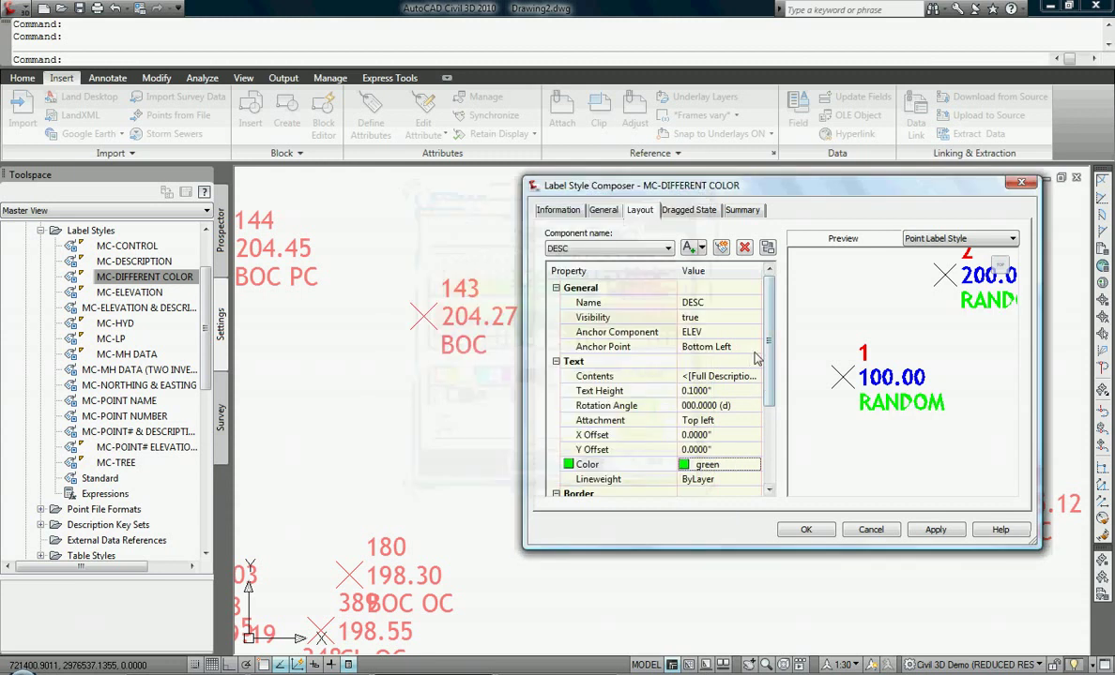
left_click(806, 530)
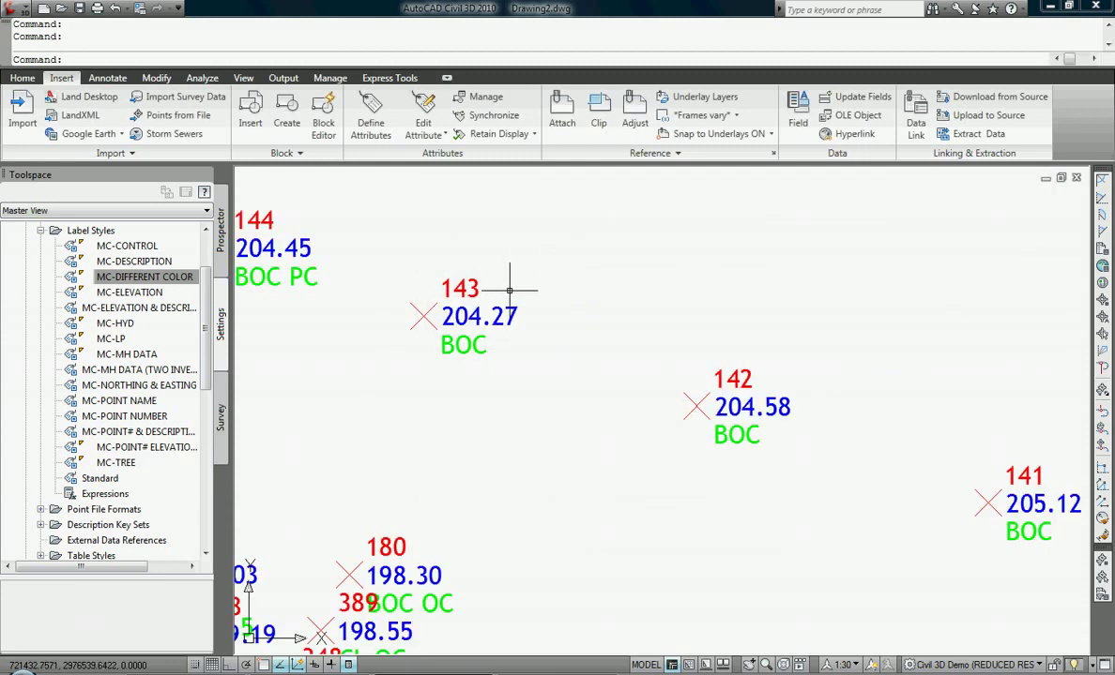
Step: Select point 143 and grip-move its label off the marker
scroll(551, 320, "down", 1)
scroll(453, 299, "up", 1)
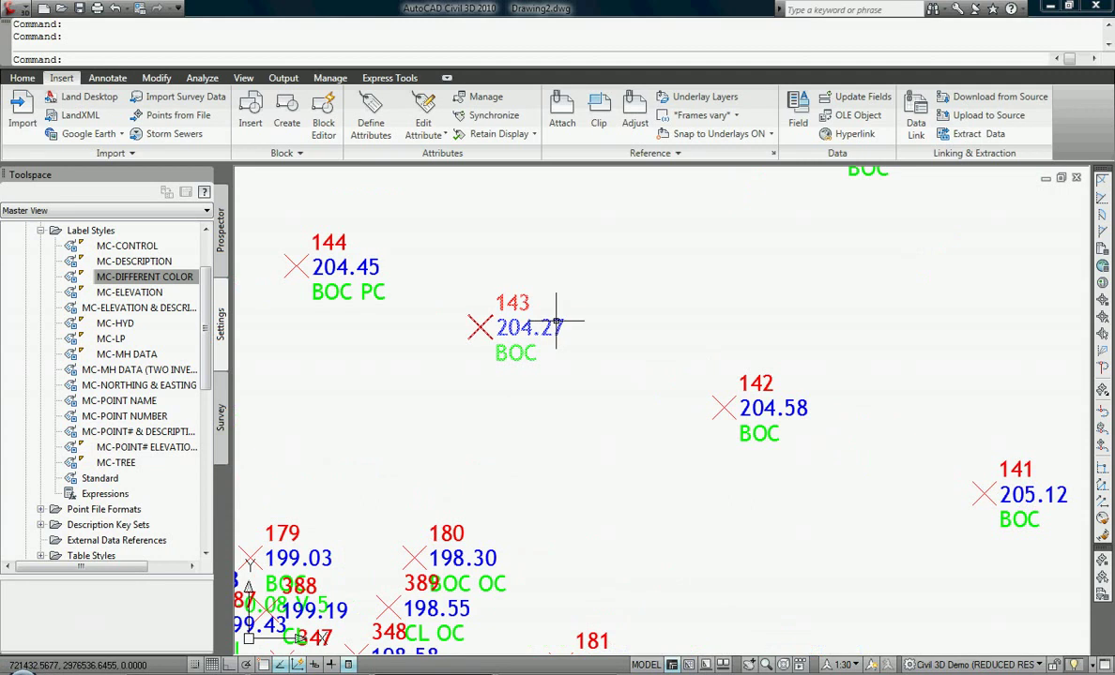
left_click(486, 325)
left_click(491, 327)
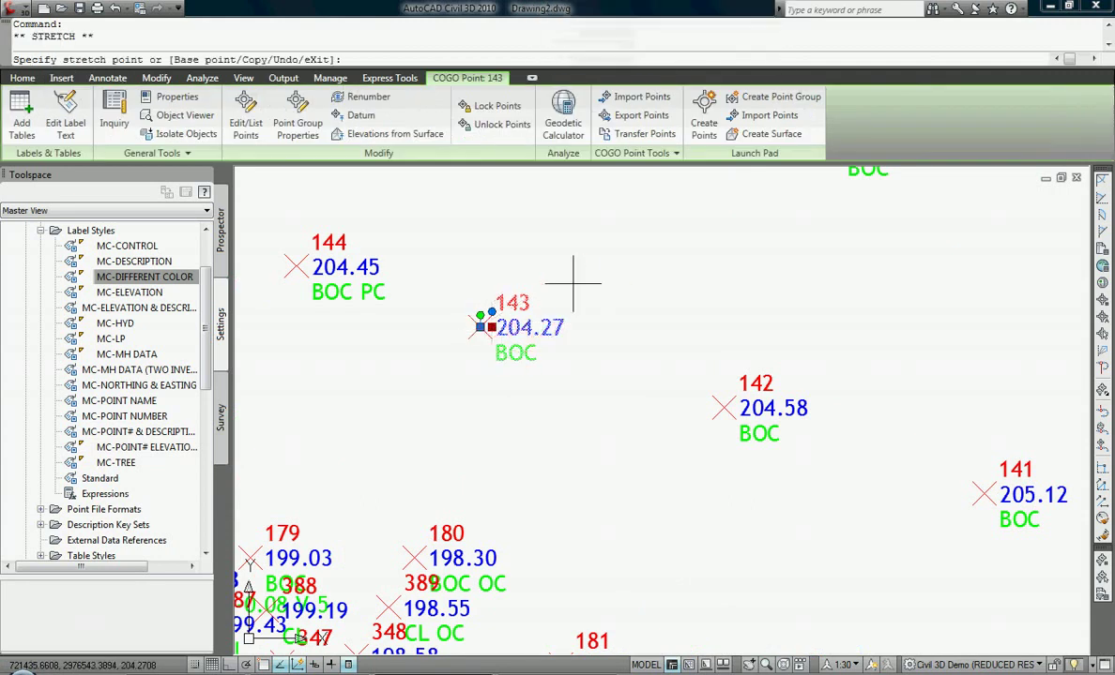
key("Escape")
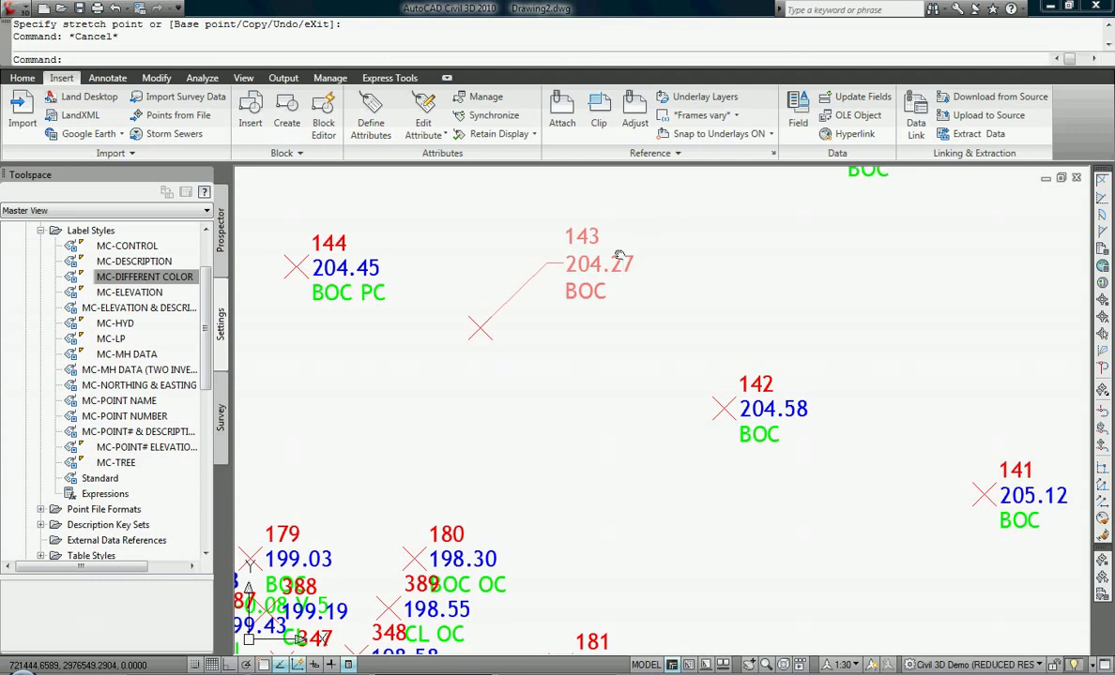
Step: Reposition point 143's label to the right of its marker
middle_click_drag(592, 248, 592, 303)
scroll(578, 296, "up", 2)
left_click(578, 296)
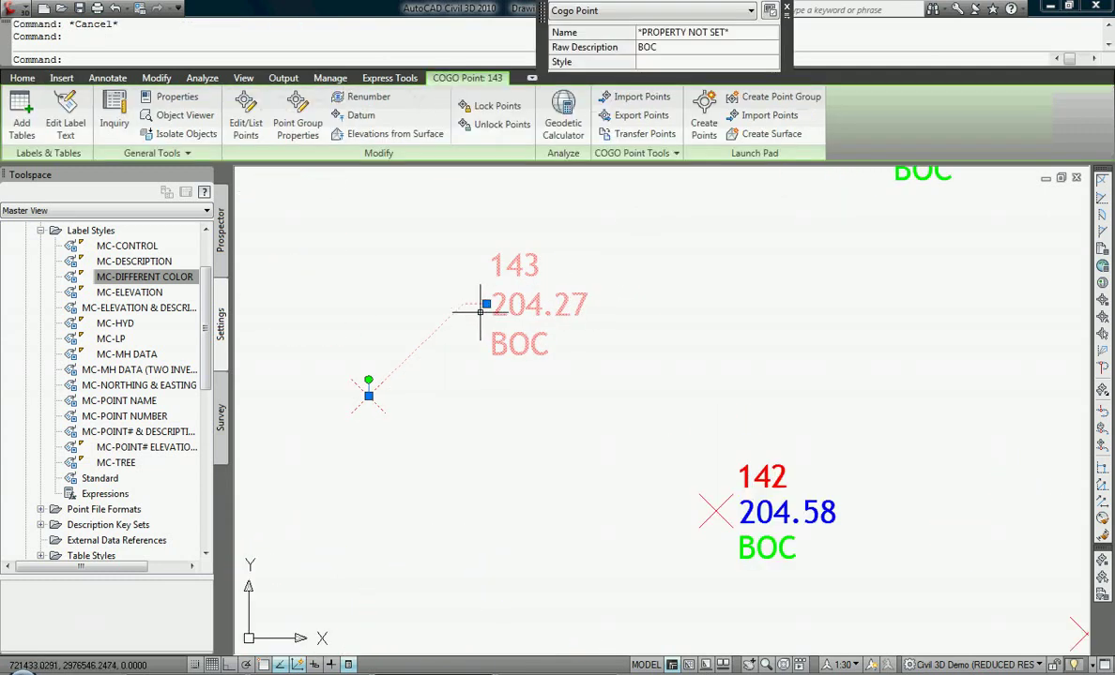
left_click(485, 303)
scroll(625, 305, "down", 2)
left_click(448, 394)
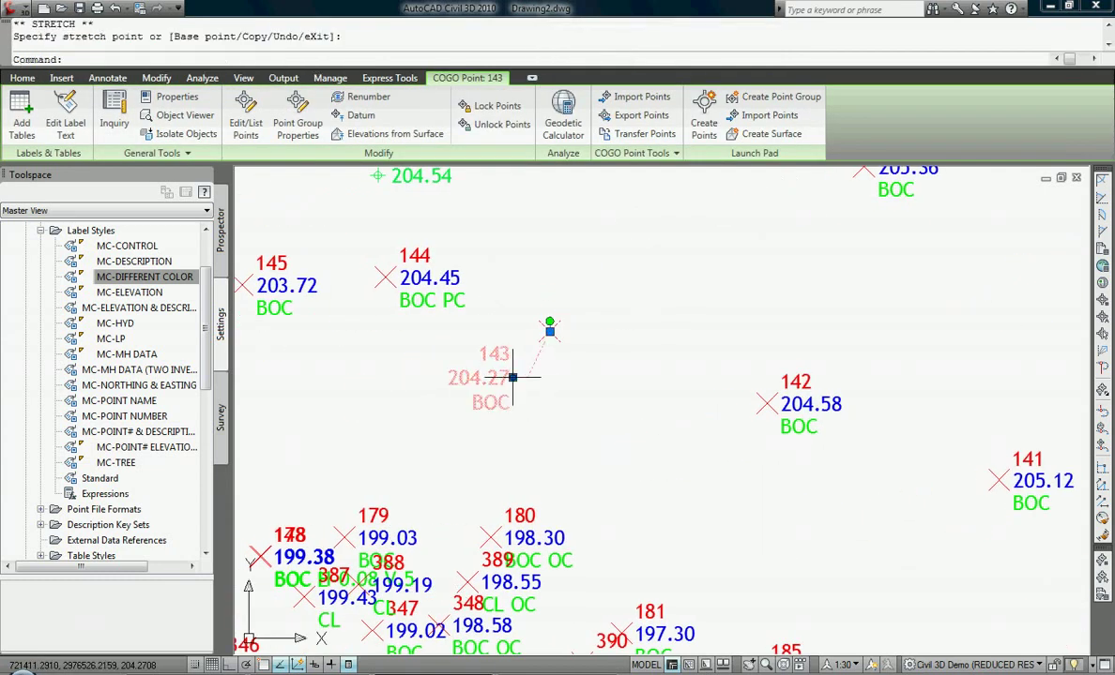
left_click(478, 391)
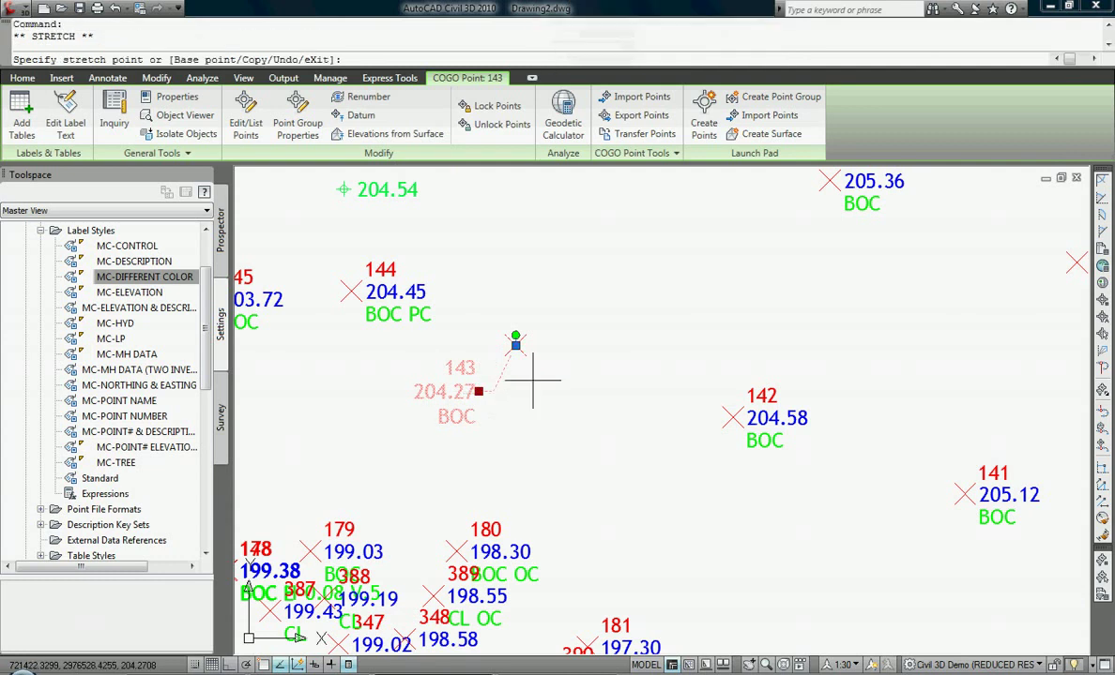
left_click(565, 343)
right_click(155, 279)
Step: Set the MC-DIFFERENT COLOR Dragged State display to As Composed and apply it
left_click(169, 265)
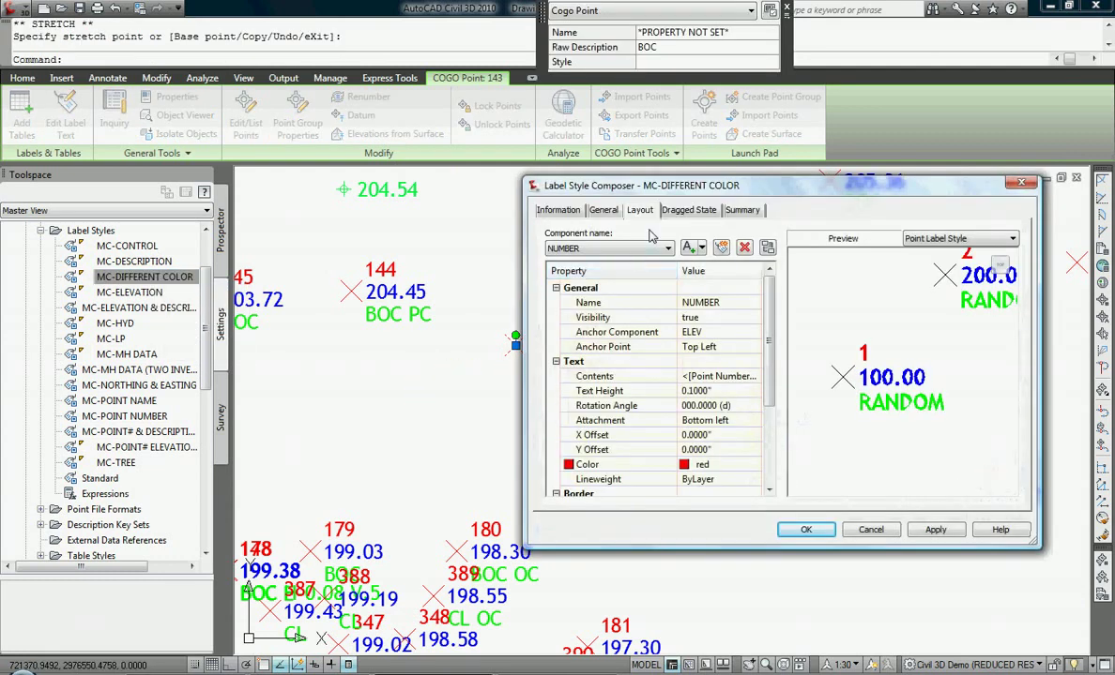
left_click(688, 210)
left_click(738, 390)
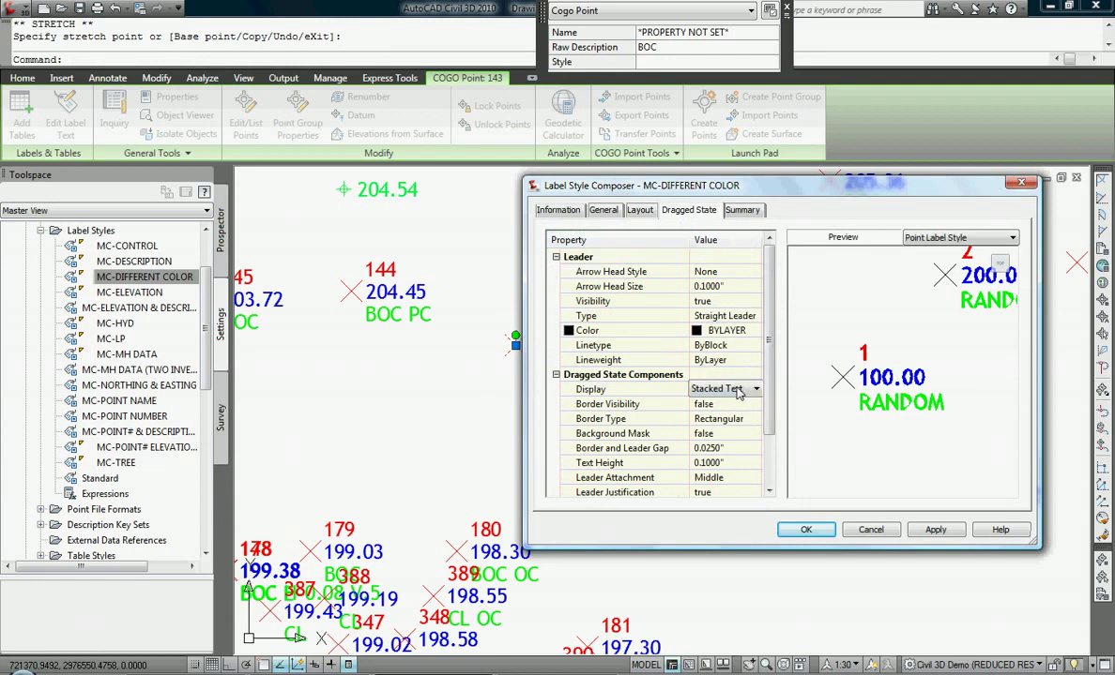
left_click(611, 392)
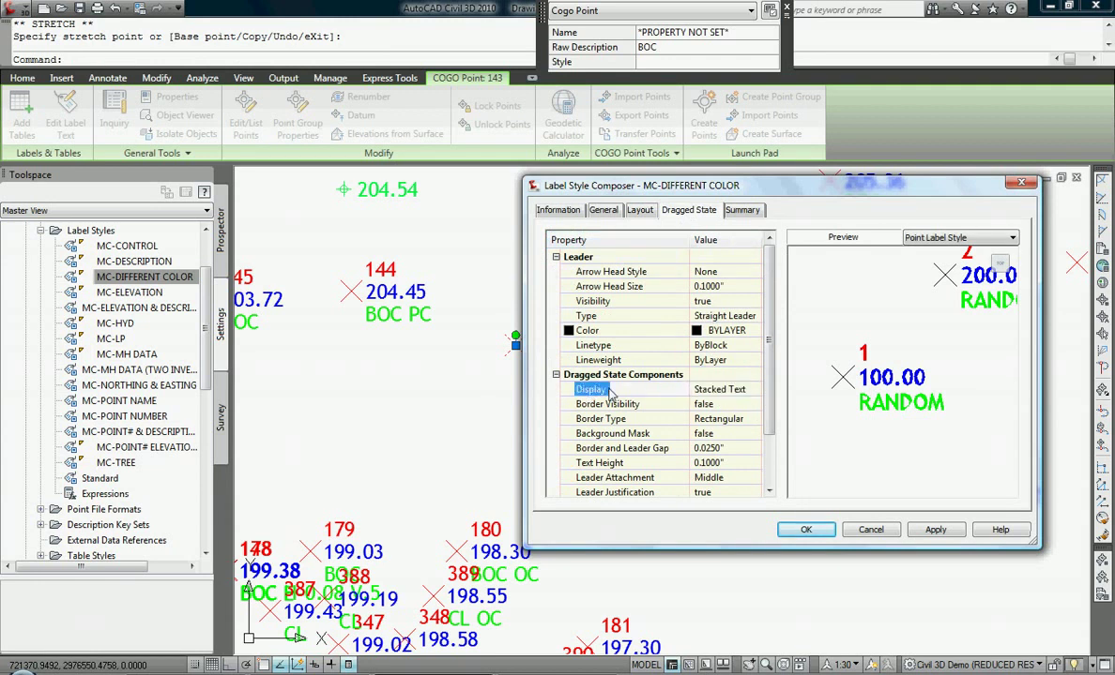
left_click(717, 393)
left_click(718, 393)
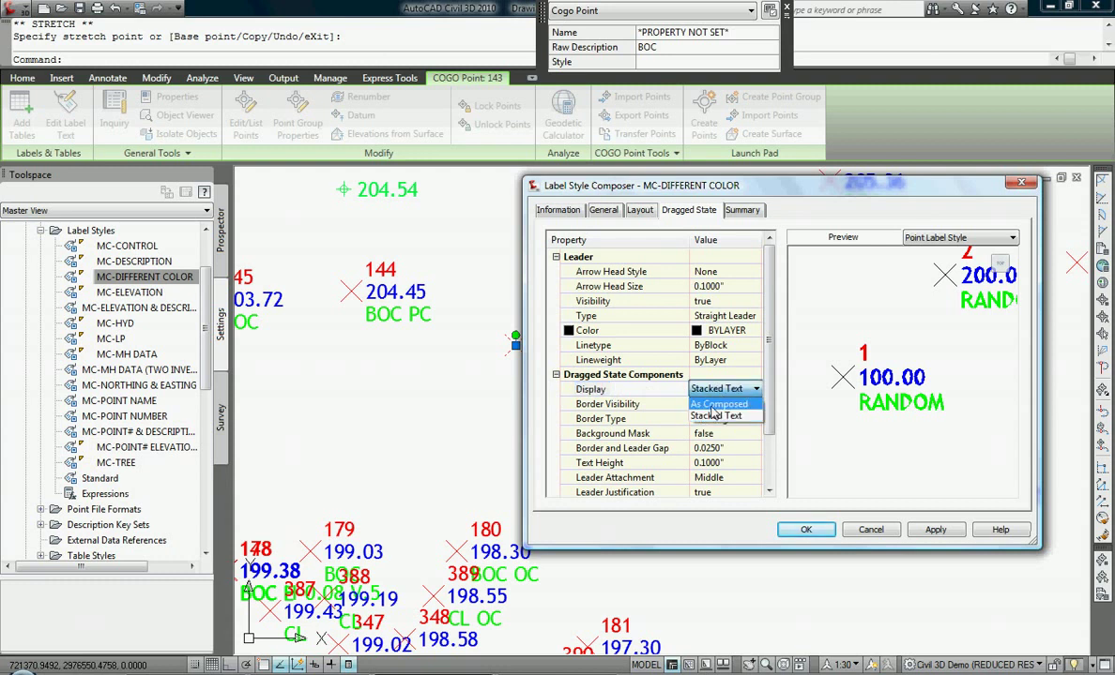
left_click(715, 405)
left_click(805, 530)
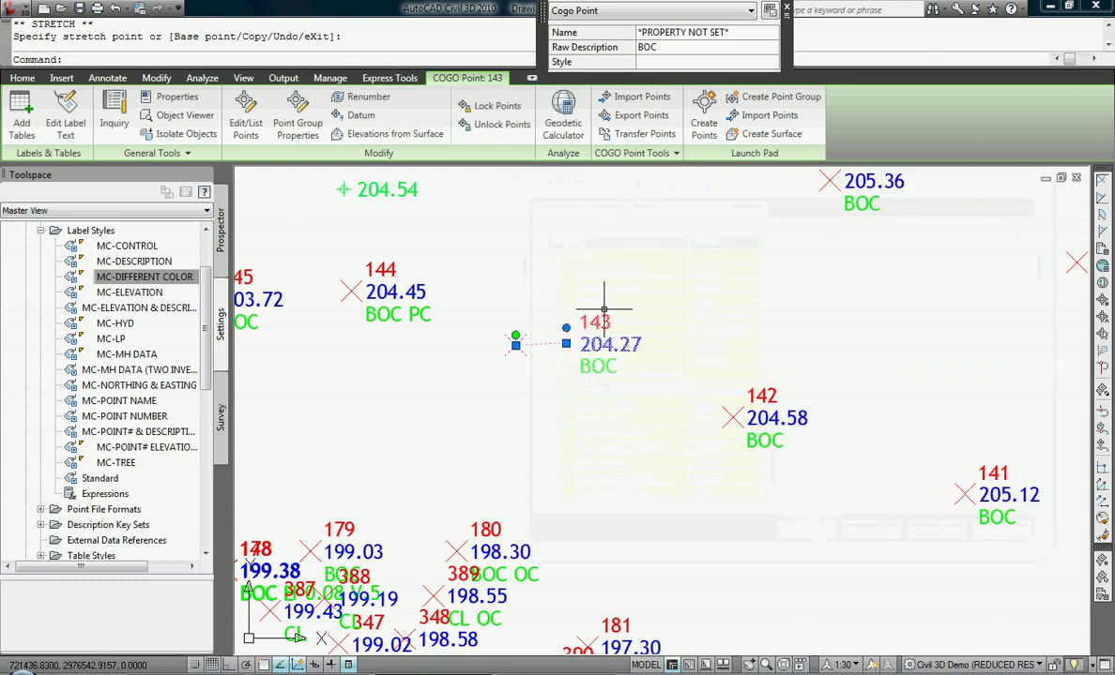
Step: Grip-move point 143's label to a new position
scroll(604, 309, "up", 2)
key("Escape")
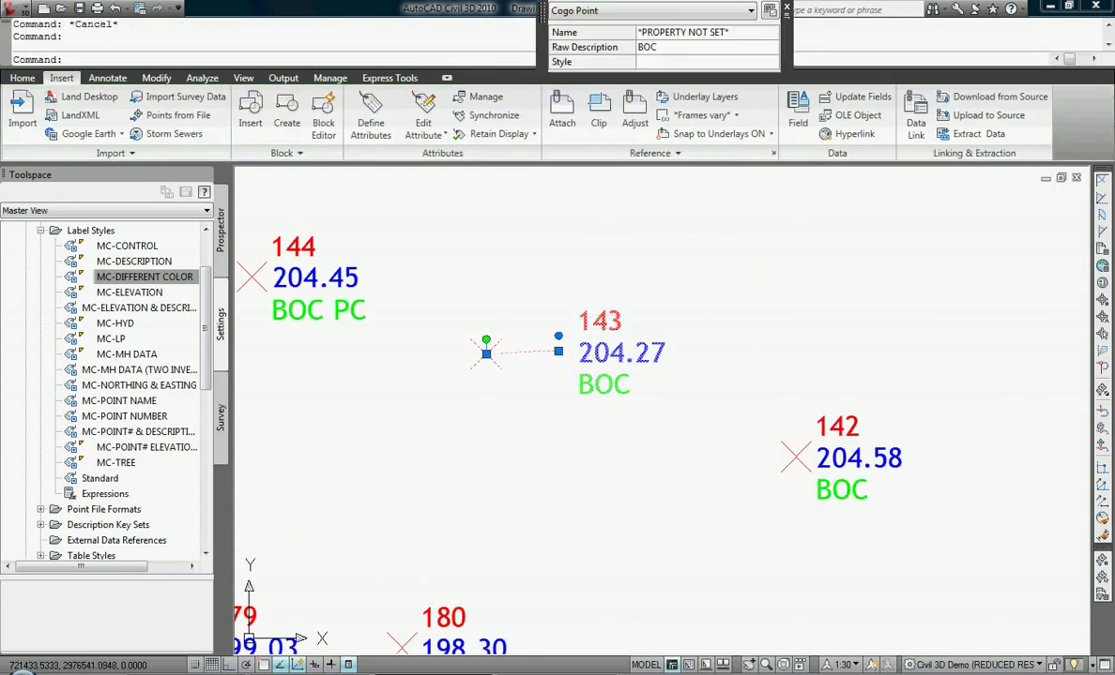
left_click(559, 351)
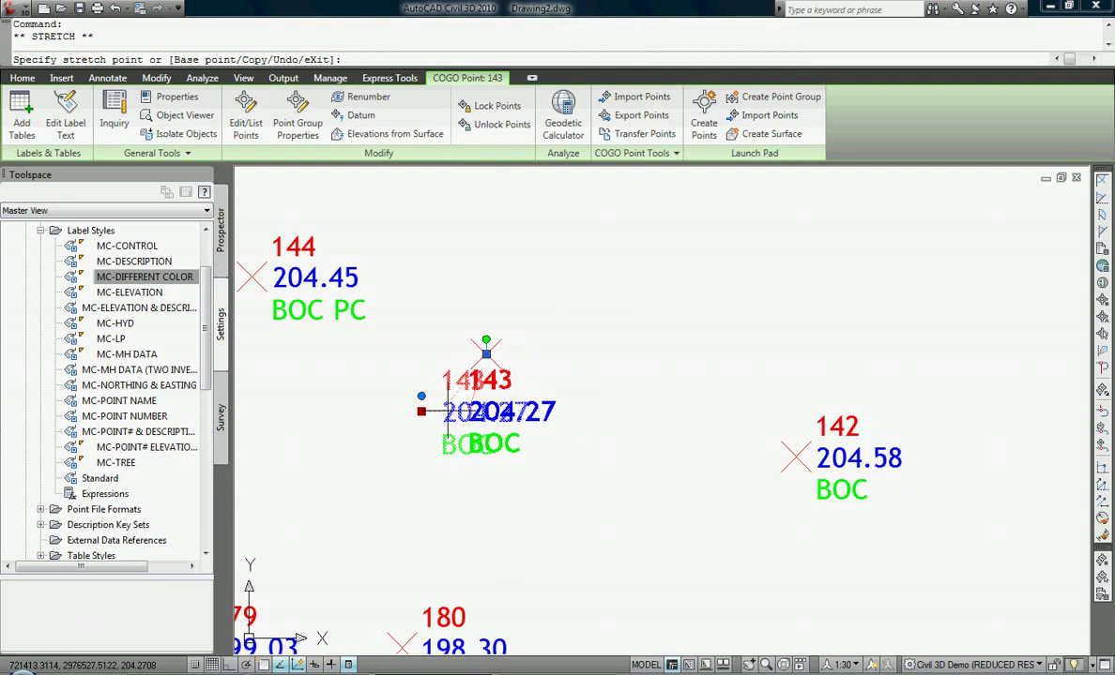
left_click(431, 413)
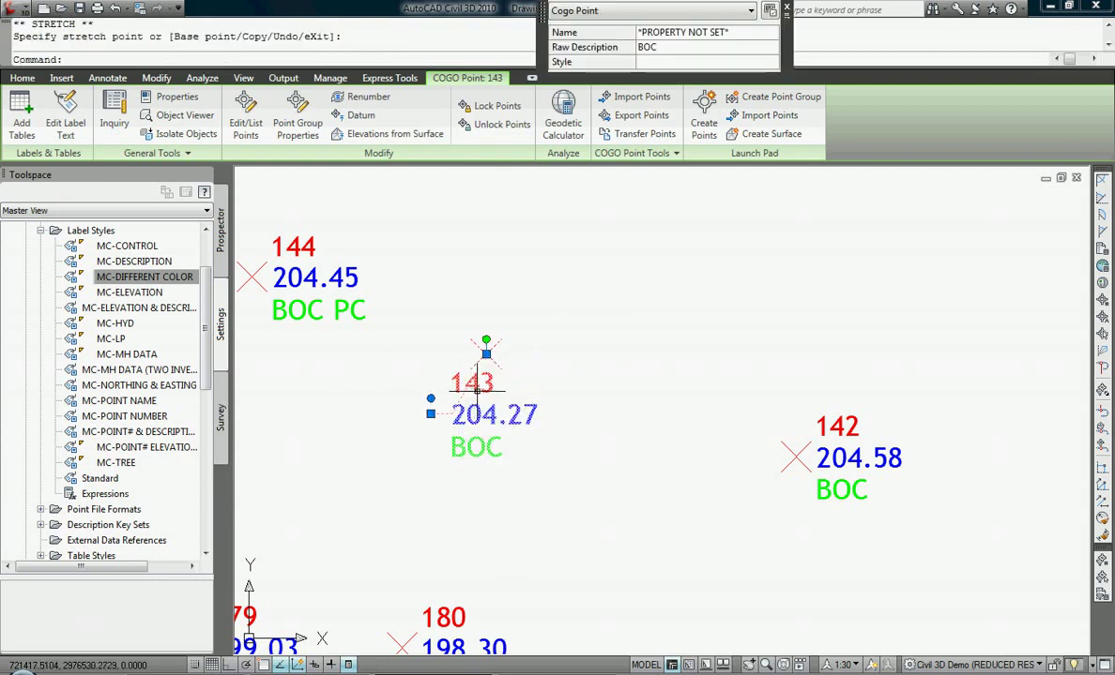
Step: Drag point 142's label down-left and point 143's label up-right of their markers
left_click(807, 465)
left_click(777, 429)
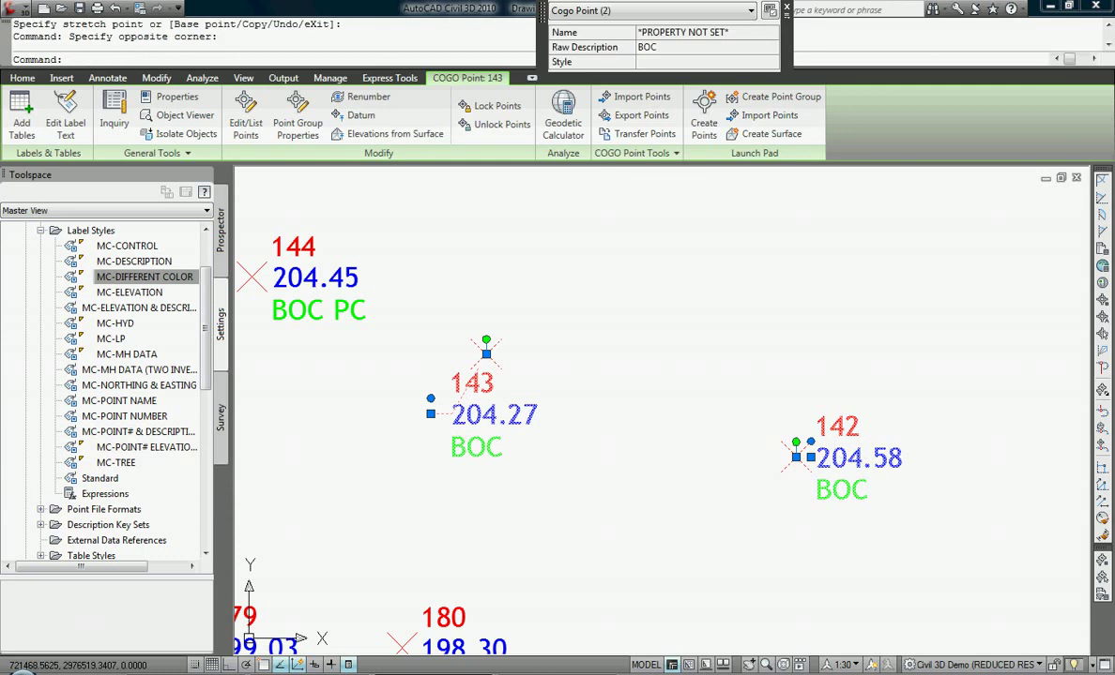
left_click(810, 457)
left_click(697, 515)
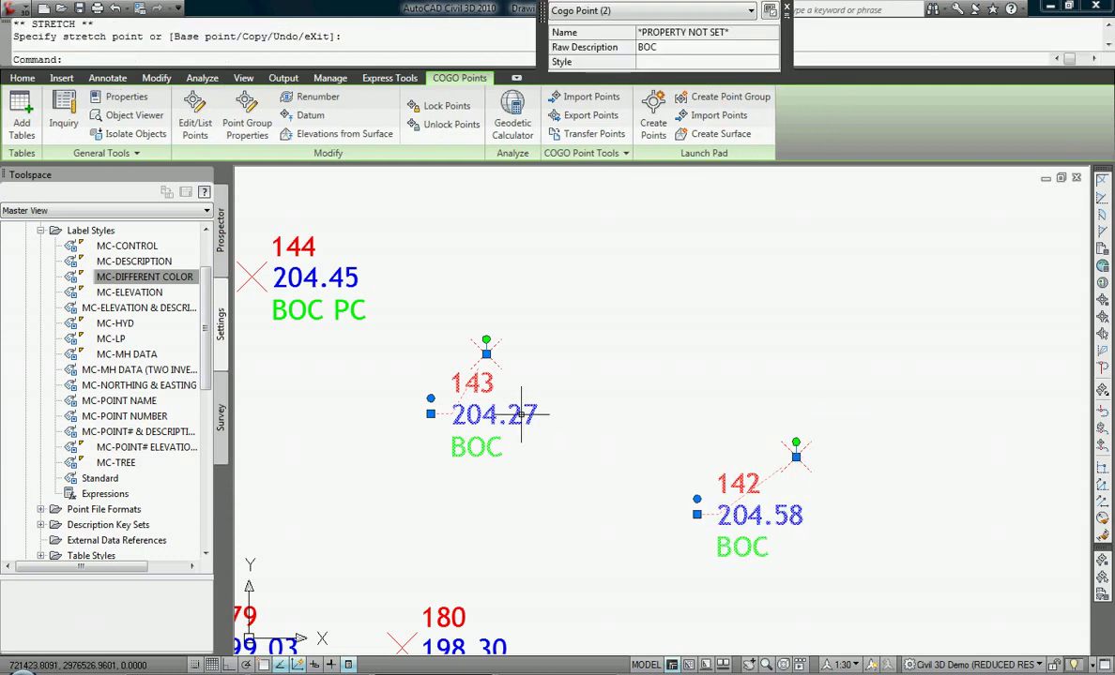
left_click(430, 414)
left_click(561, 280)
middle_click_drag(589, 305, 619, 311)
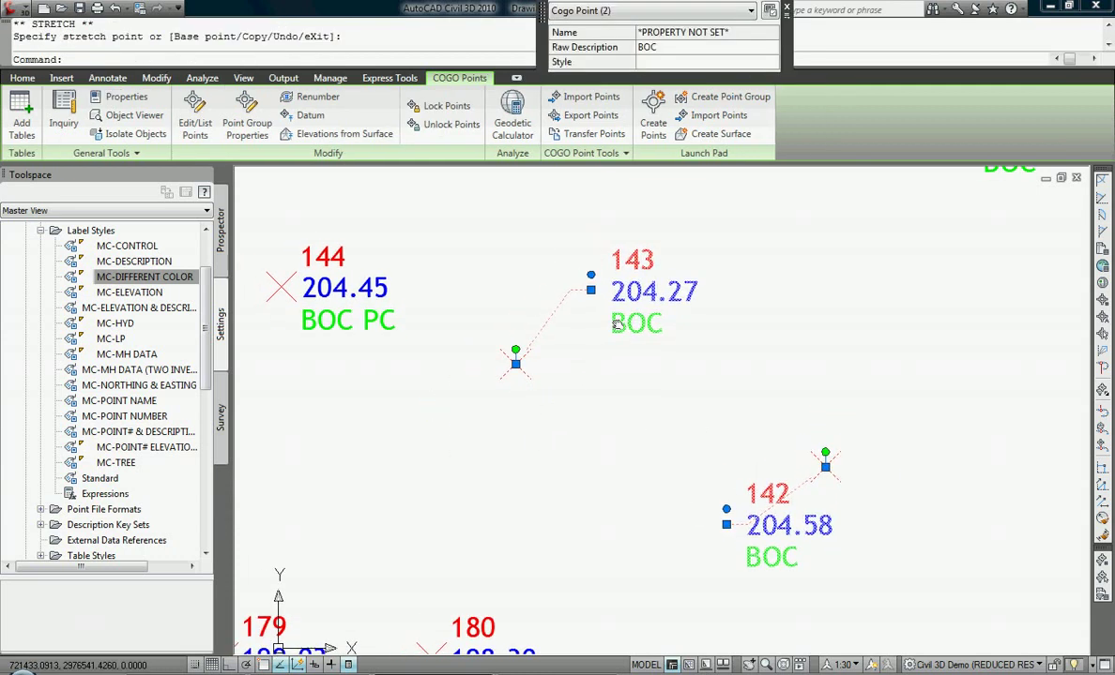
key("Escape")
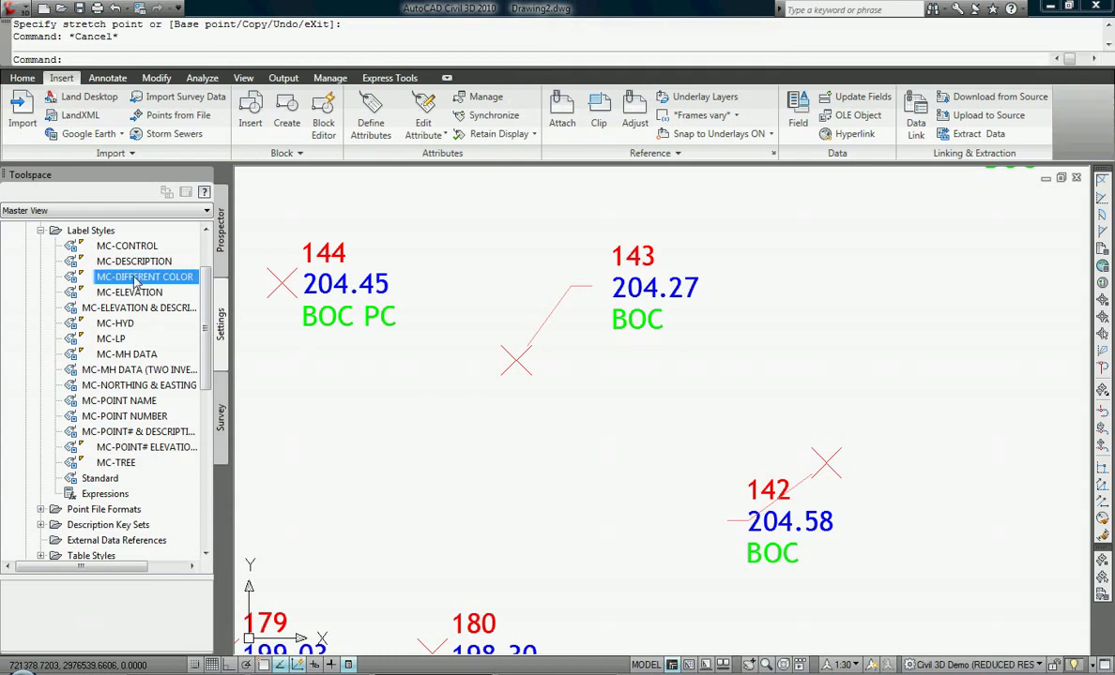
right_click(131, 276)
Step: Set the MC-DIFFERENT COLOR dragged-label display back to Stacked Text
left_click(169, 286)
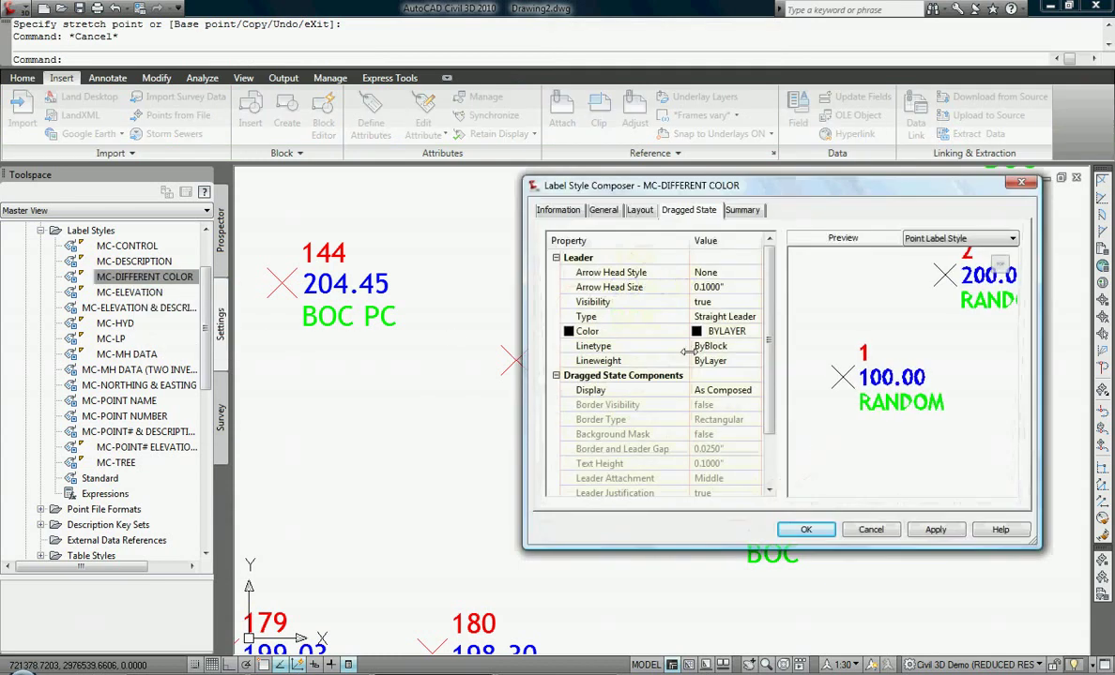
left_click(723, 390)
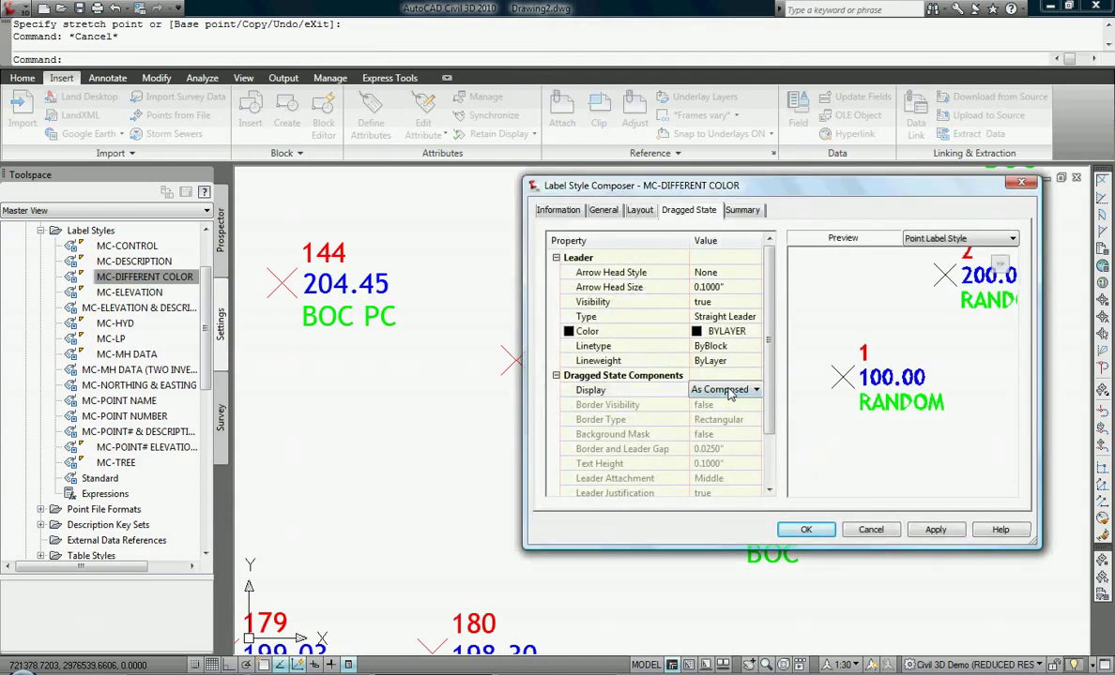
left_click(719, 419)
left_click(804, 531)
Step: Nudge the labels of points 143 and 142 to new positions
left_click_drag(685, 299, 696, 294)
left_click_drag(830, 507, 726, 504)
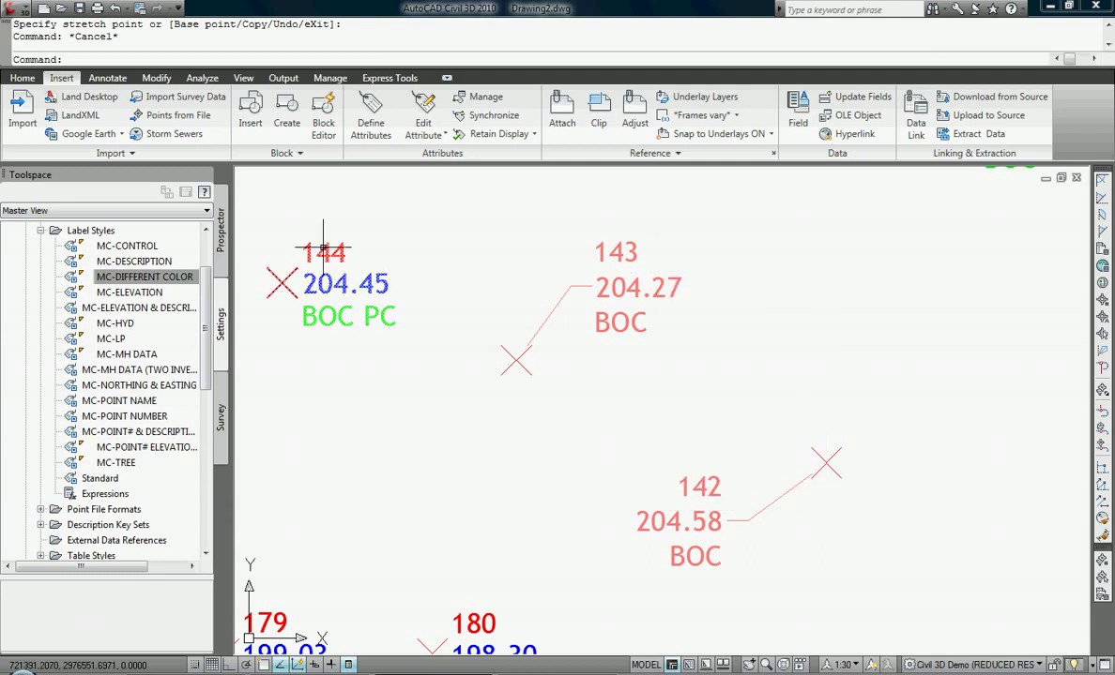
right_click(165, 279)
Step: Format the point number field text red in the NUMBER component's contents
left_click(179, 287)
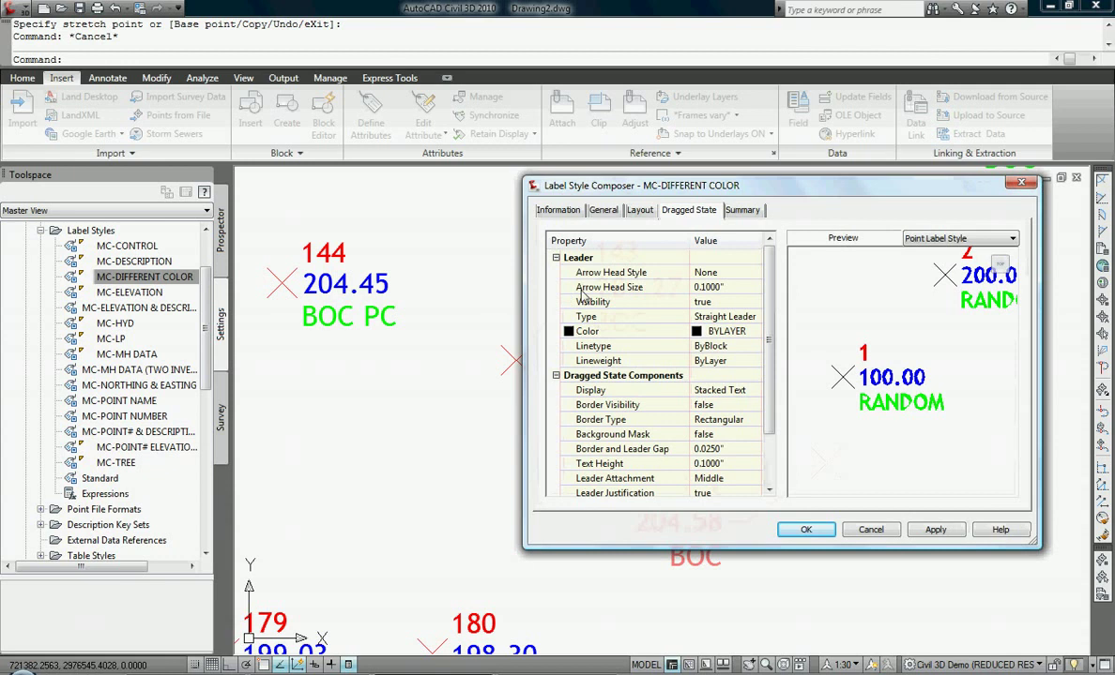
left_click(640, 211)
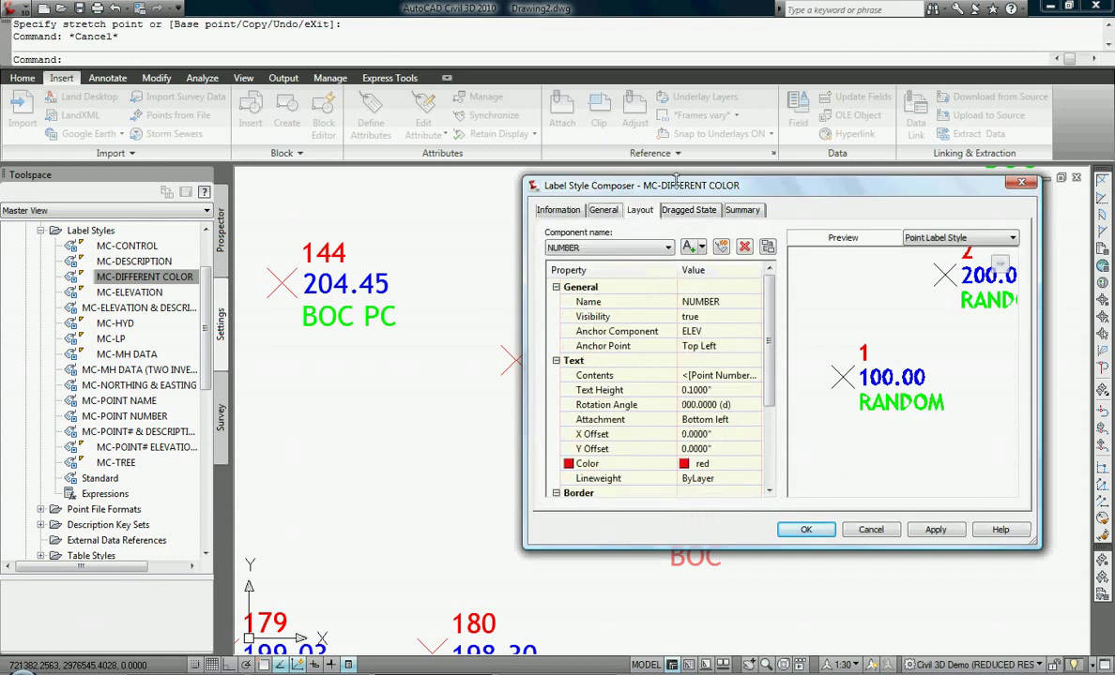
left_click_drag(697, 191, 685, 193)
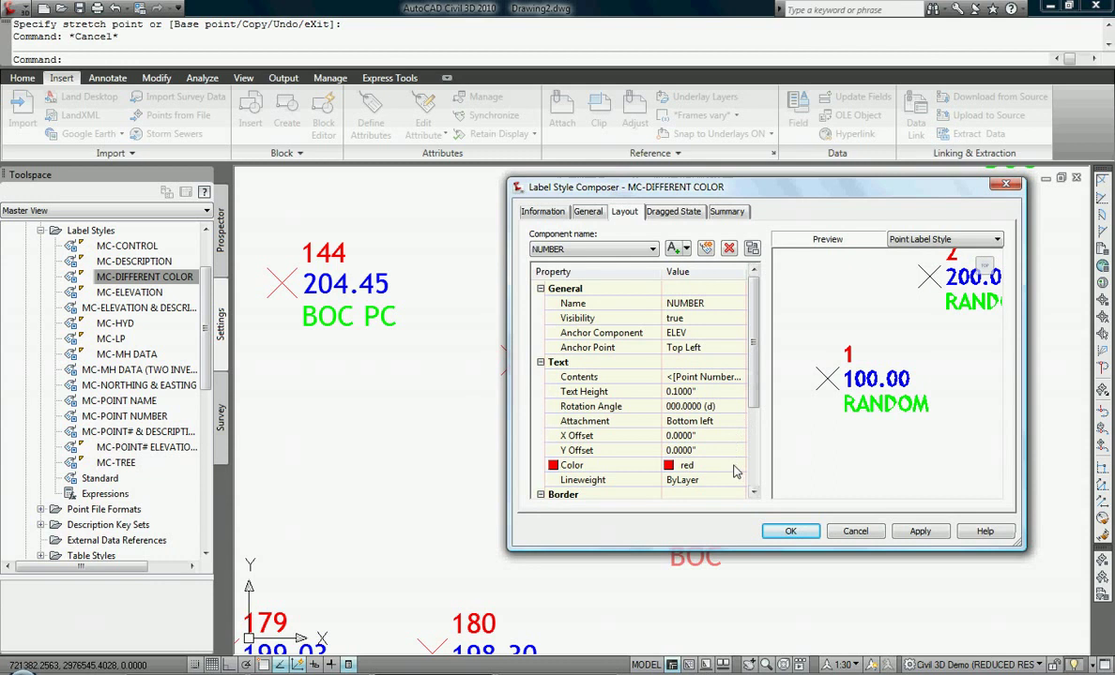
left_click(741, 377)
left_click(738, 377)
left_click(684, 297)
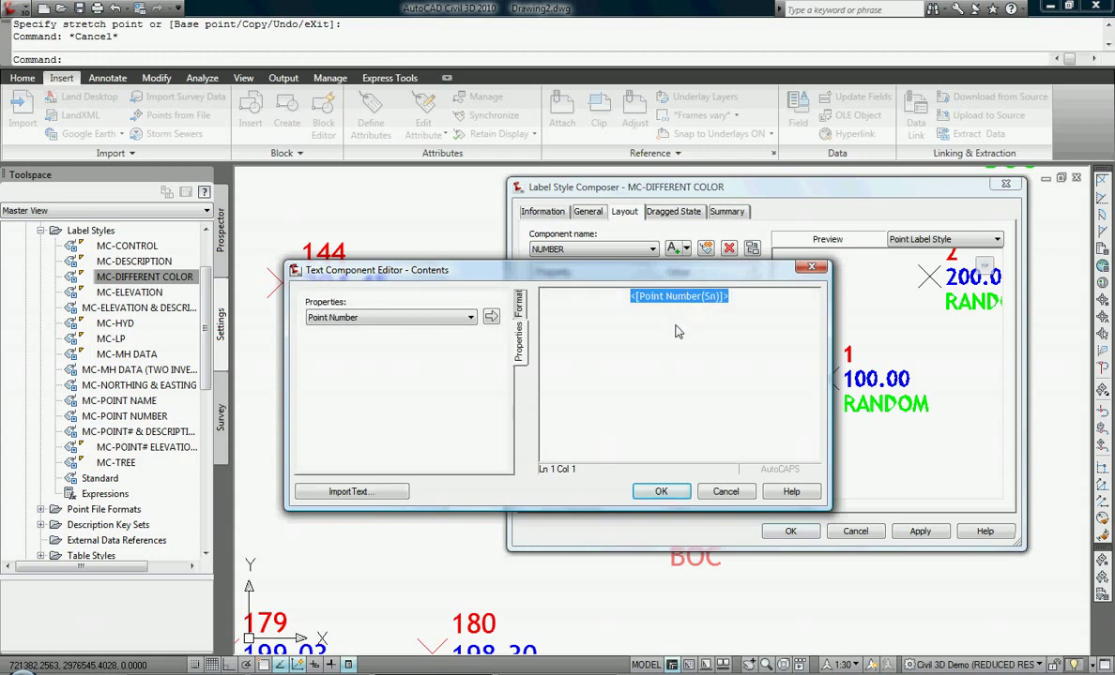
left_click(521, 308)
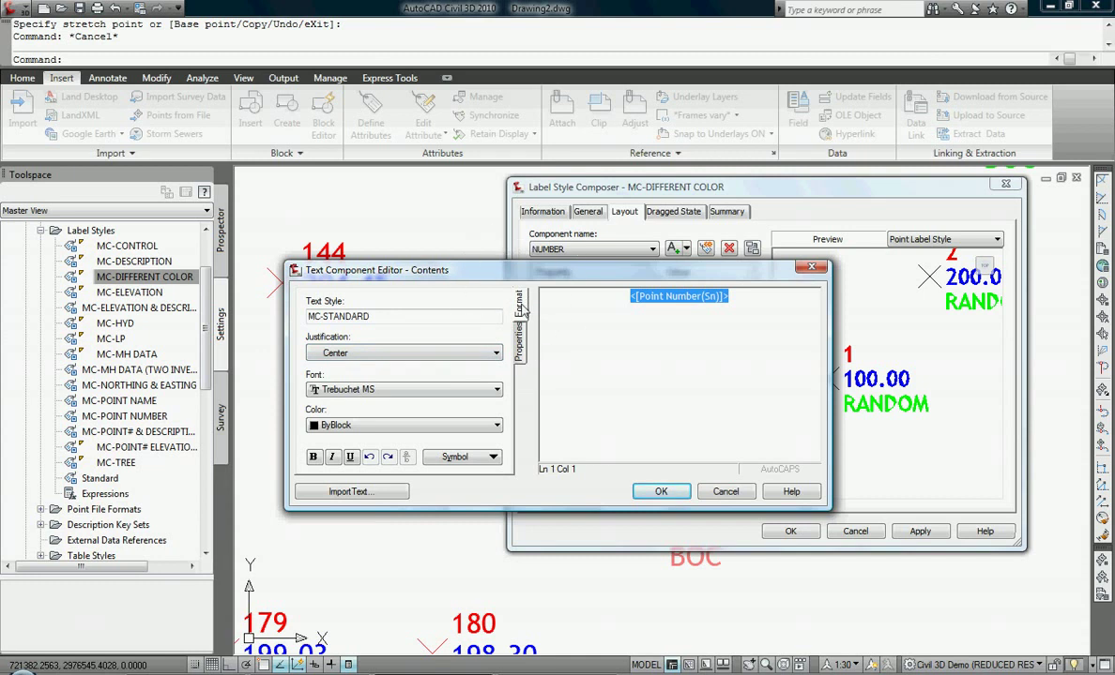
left_click(358, 429)
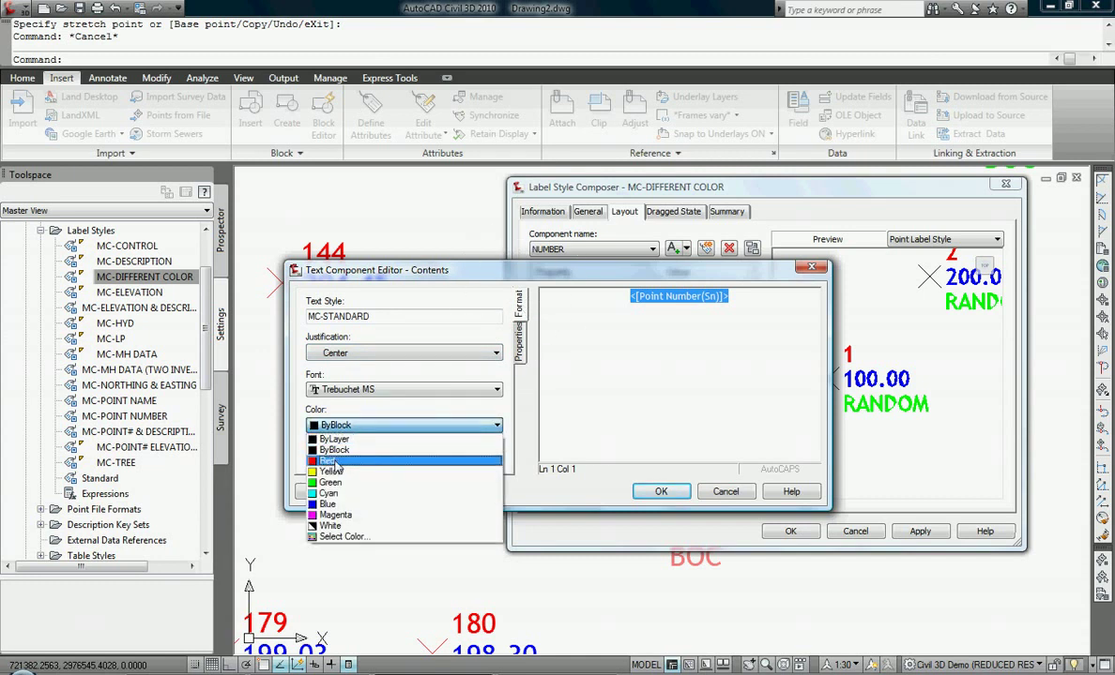
left_click(333, 449)
left_click(661, 492)
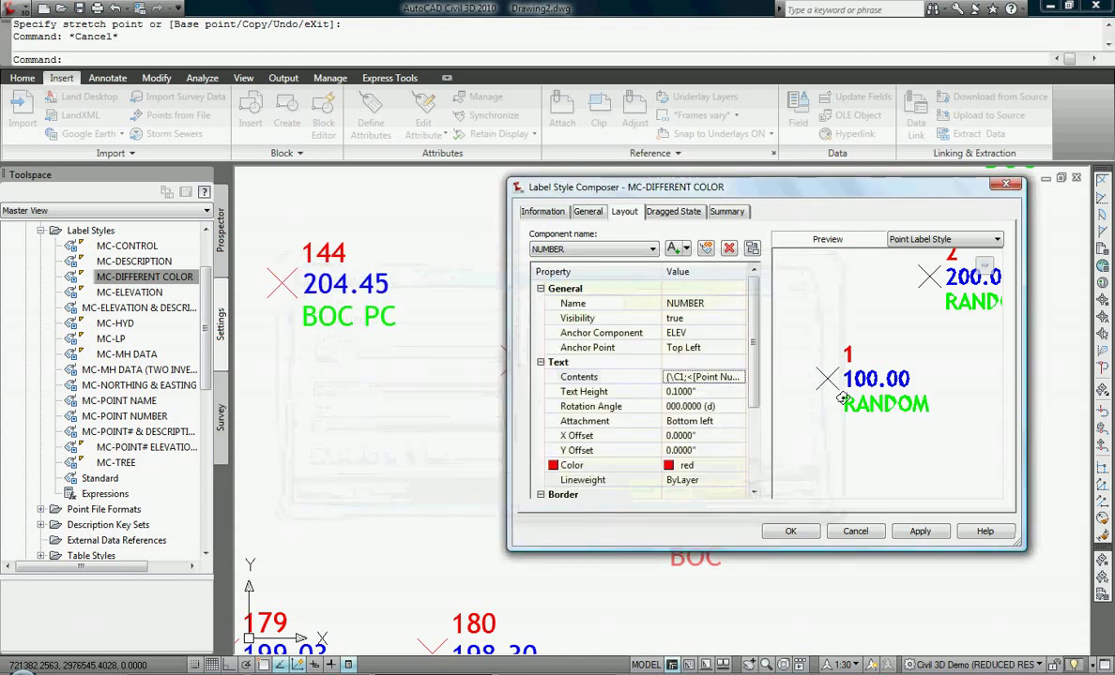
Step: Set the NUMBER component colour to ByLayer
left_click(722, 465)
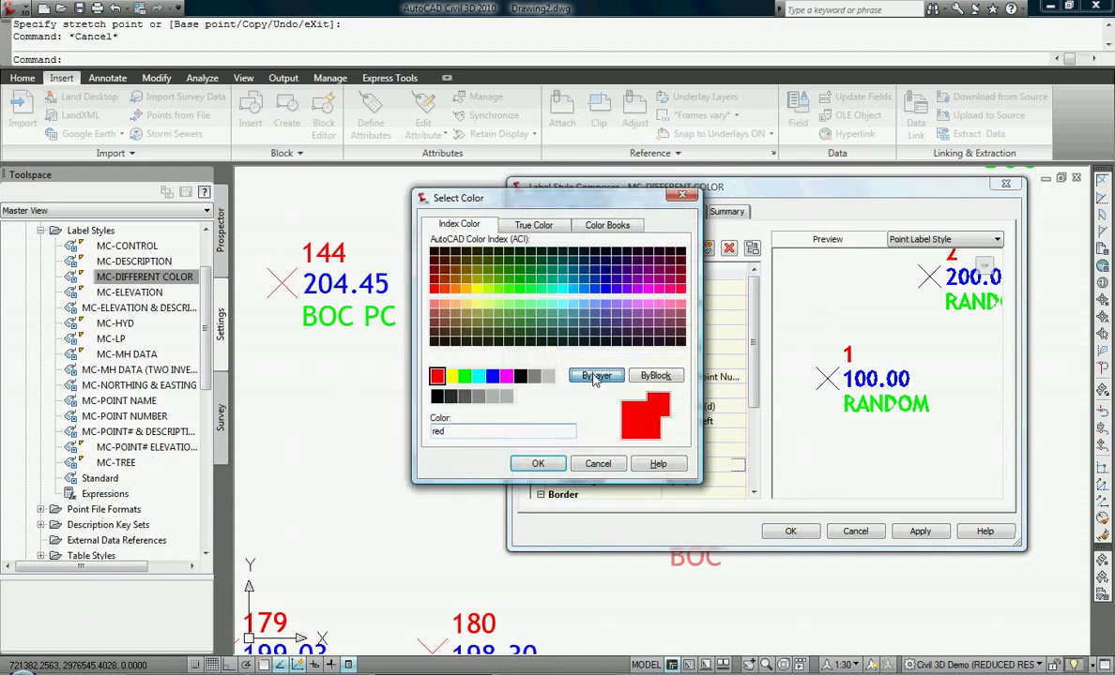
left_click(594, 379)
left_click(530, 466)
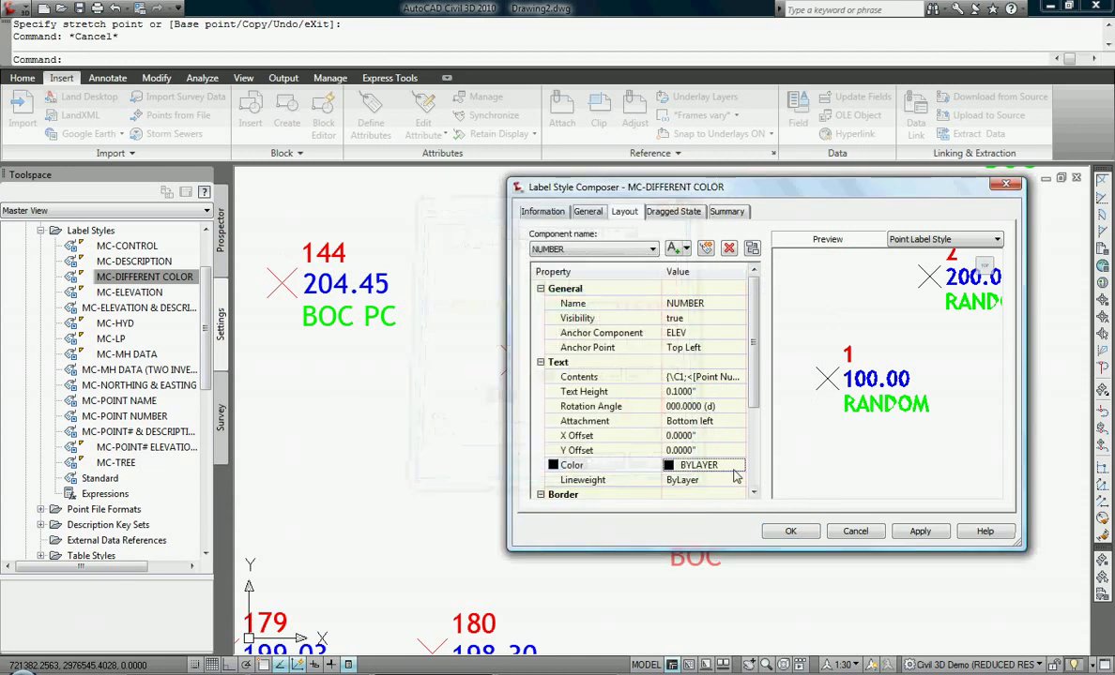
left_click(653, 249)
left_click(549, 265)
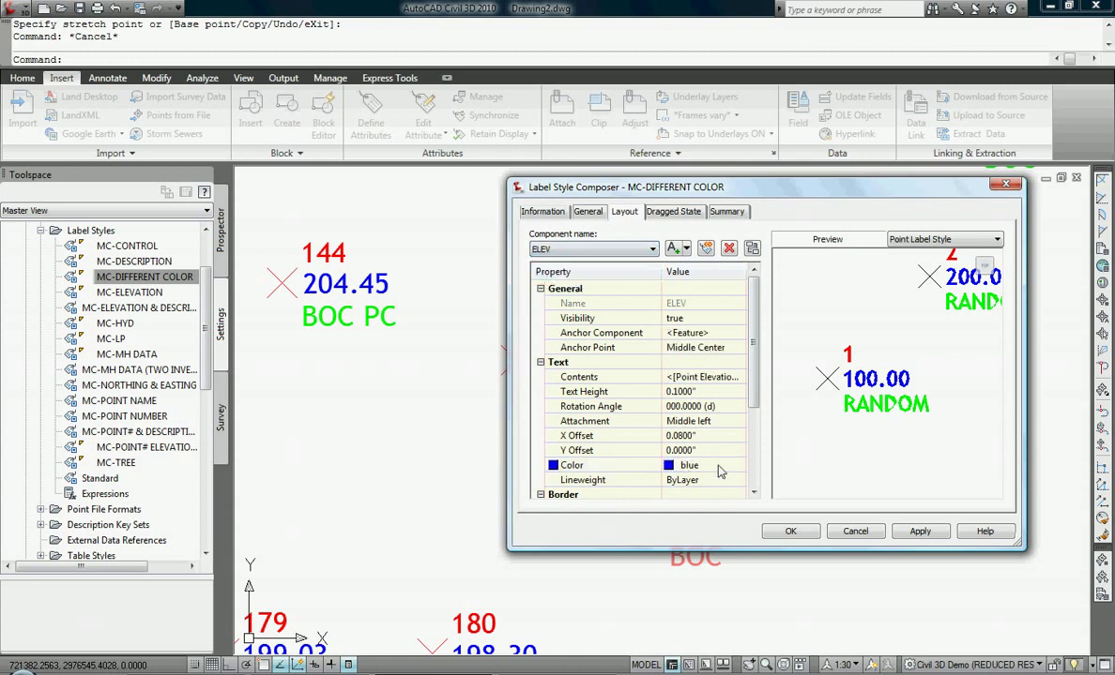
Step: Set the ELEV component colour to ByLayer
left_click(739, 466)
left_click(592, 376)
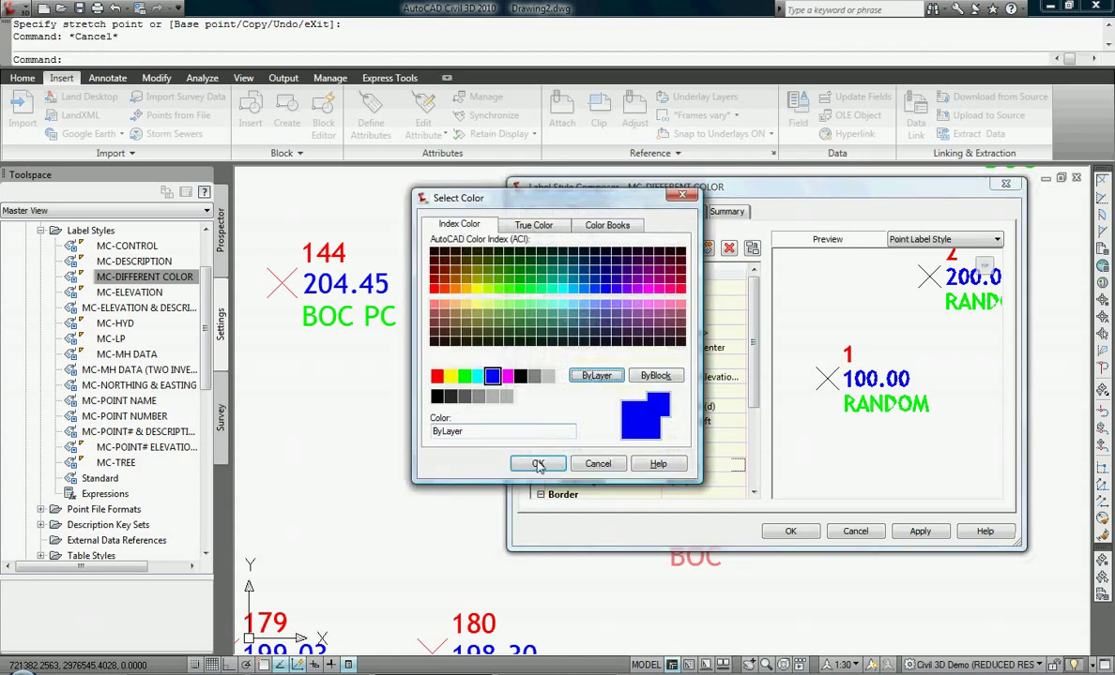
left_click(530, 463)
Step: Format the Point Elevation field text blue in the ELEV contents
left_click(745, 379)
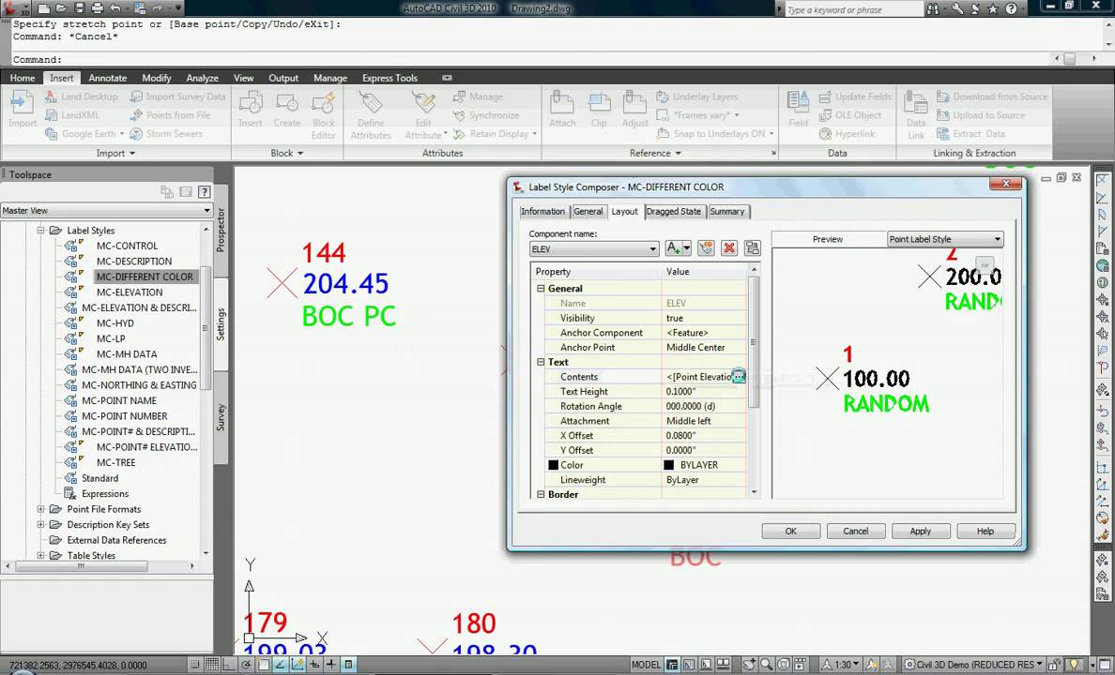
left_click(738, 376)
left_click_drag(624, 297, 486, 290)
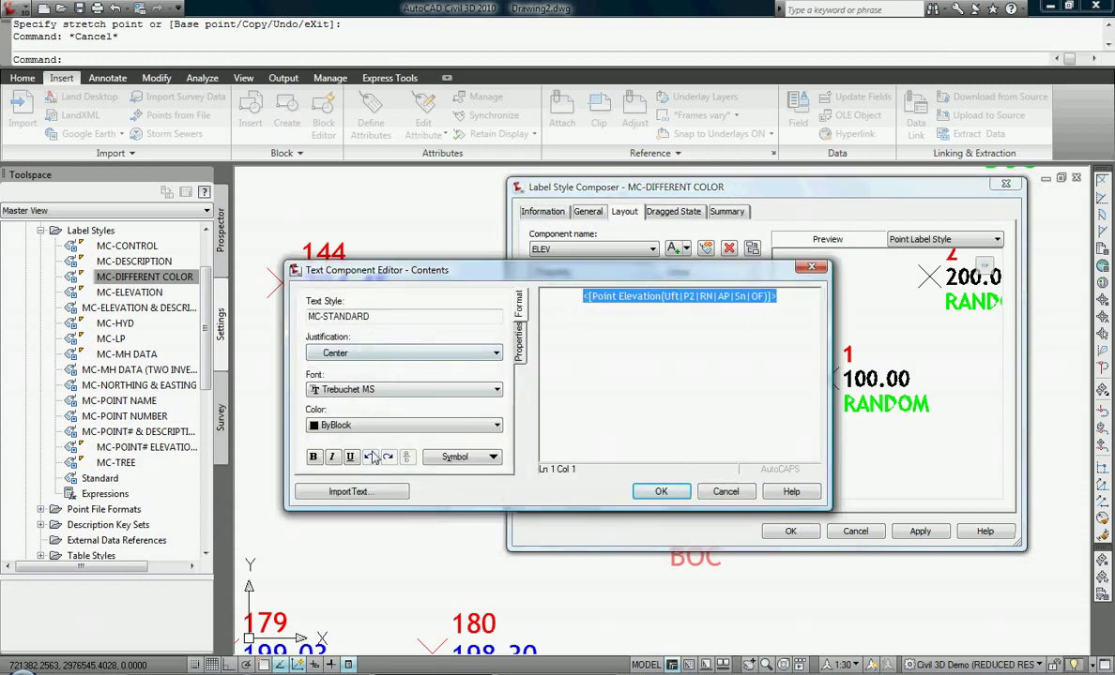
left_click(349, 425)
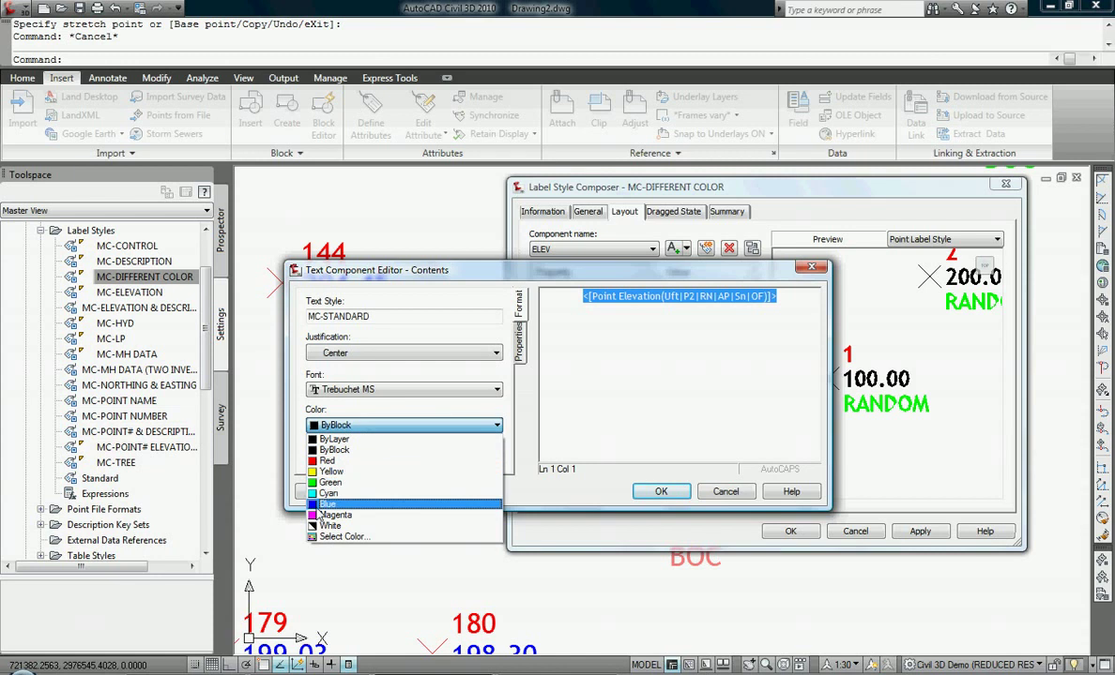
left_click(320, 508)
left_click(661, 492)
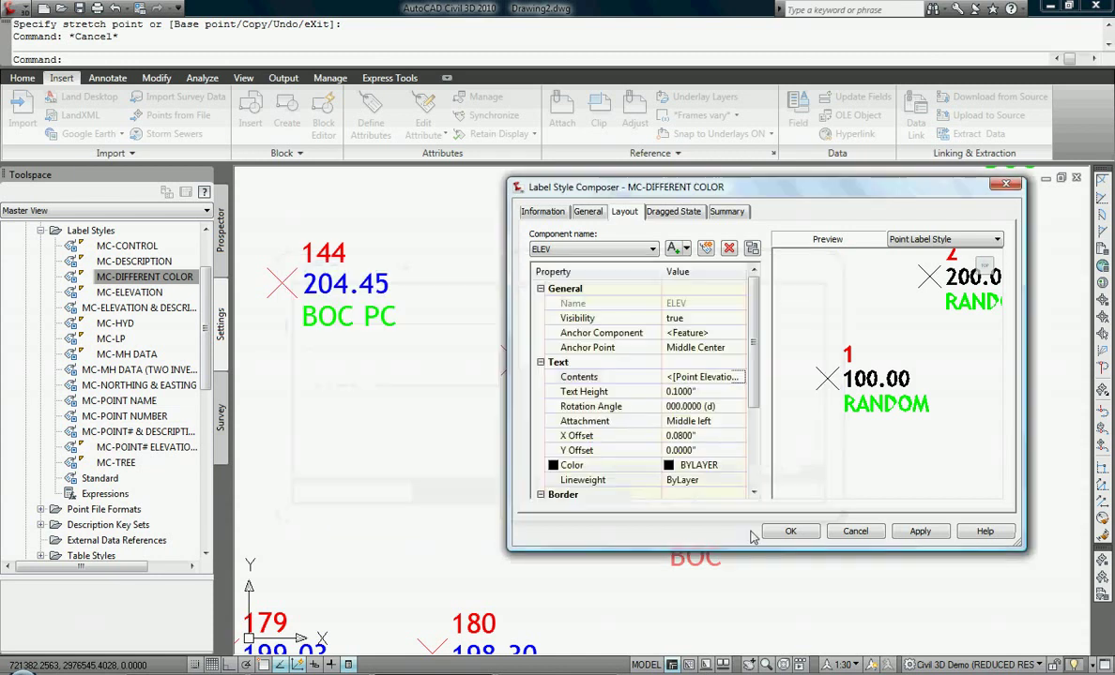
left_click(591, 249)
left_click(549, 287)
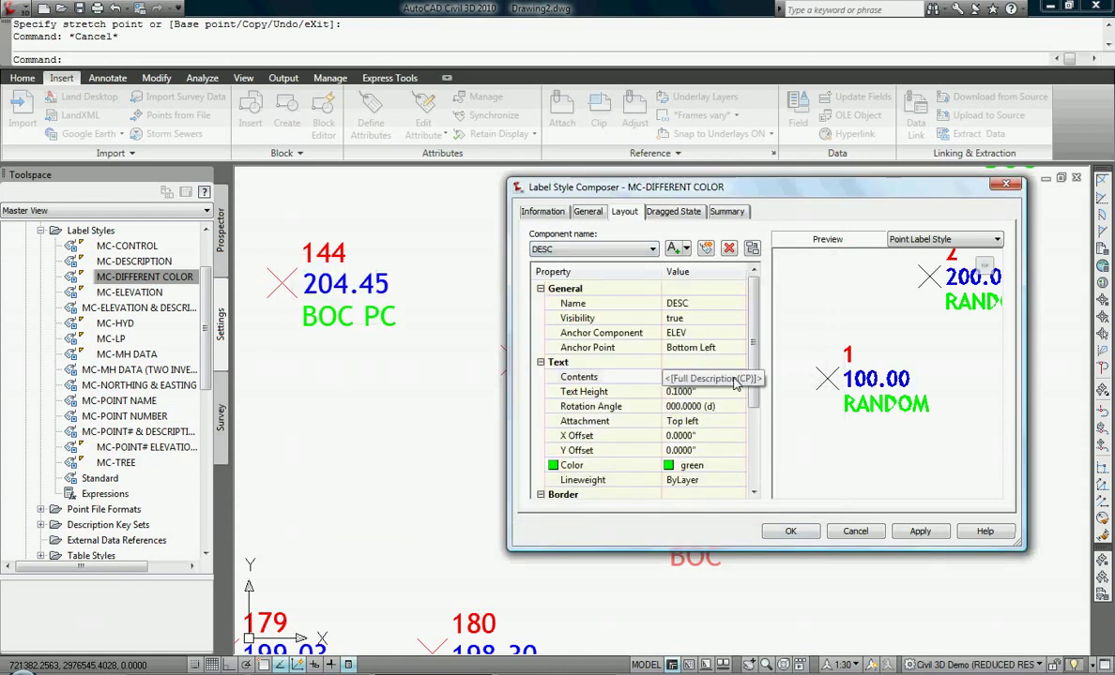
Step: Format the Full Description field text green in the DESC contents
left_click(741, 378)
left_click(739, 378)
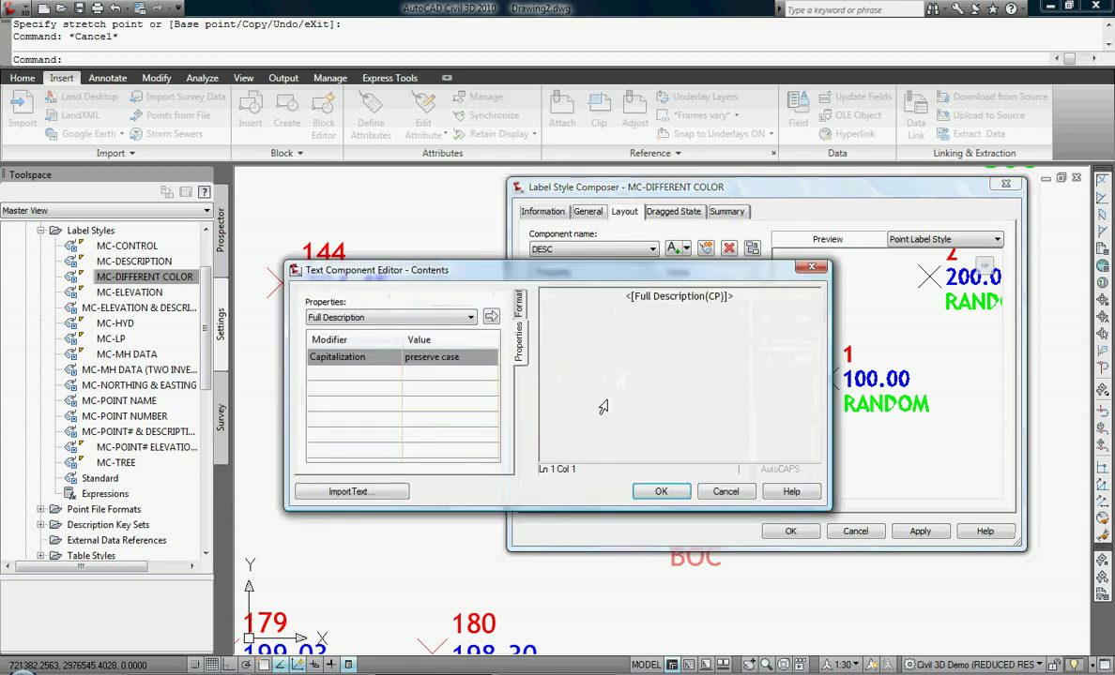
double_click(660, 296)
left_click(519, 309)
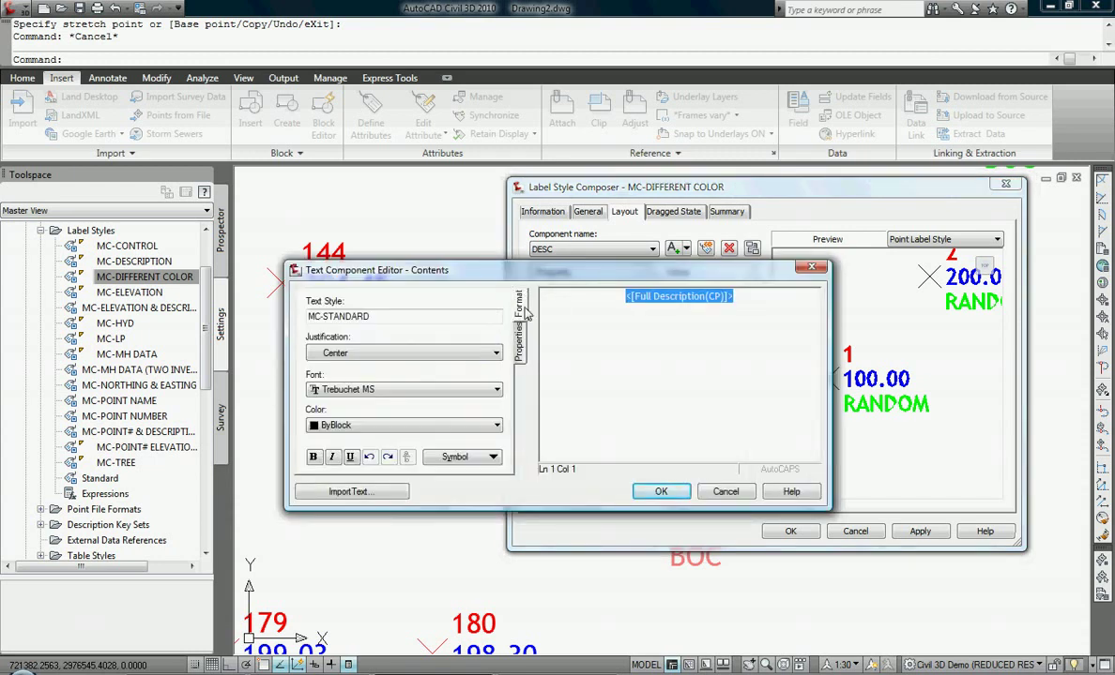
left_click(404, 425)
left_click(338, 490)
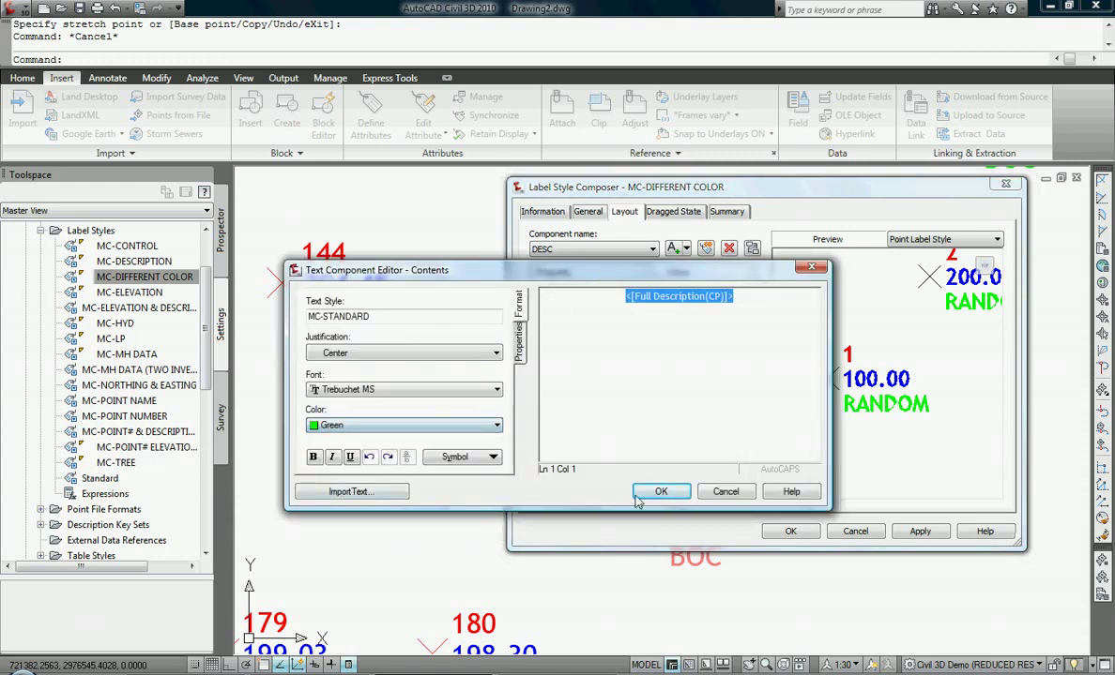
left_click(661, 492)
Step: Set the DESC component colour to ByLayer and apply the style
left_click(691, 466)
left_click(739, 465)
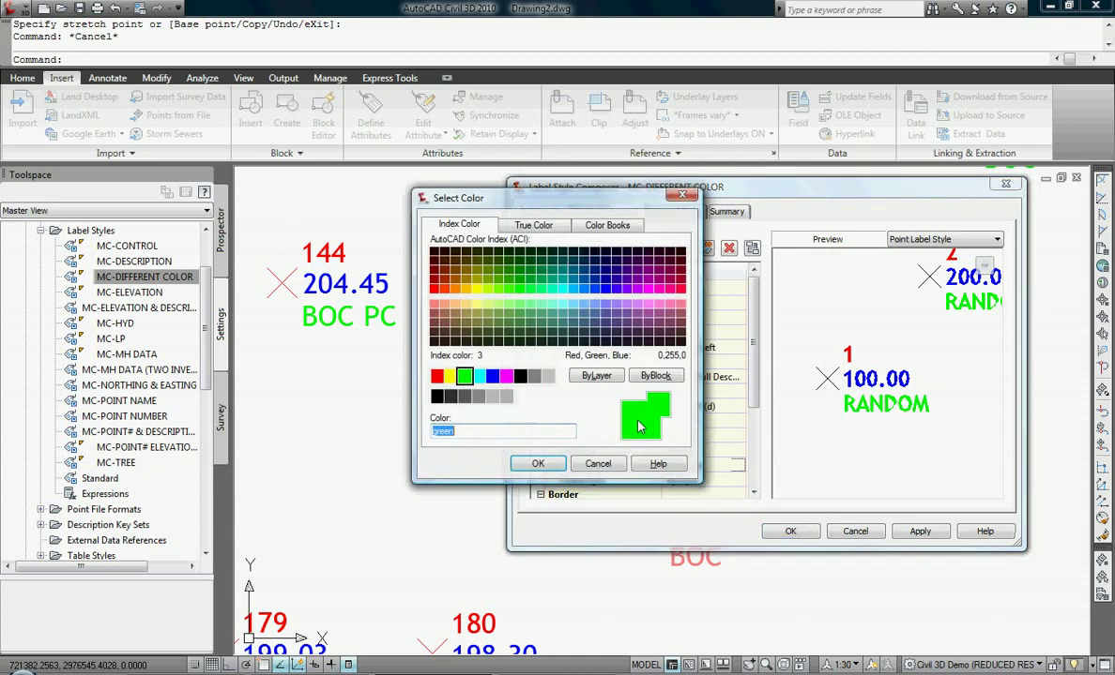
left_click(588, 376)
left_click(538, 463)
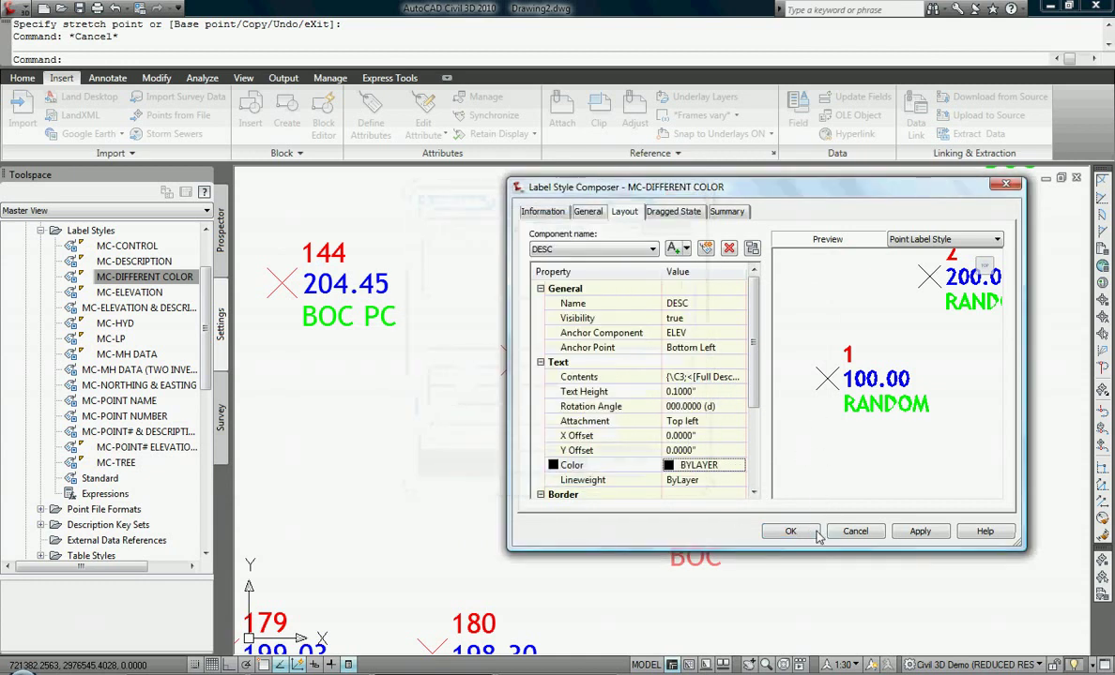
left_click(812, 533)
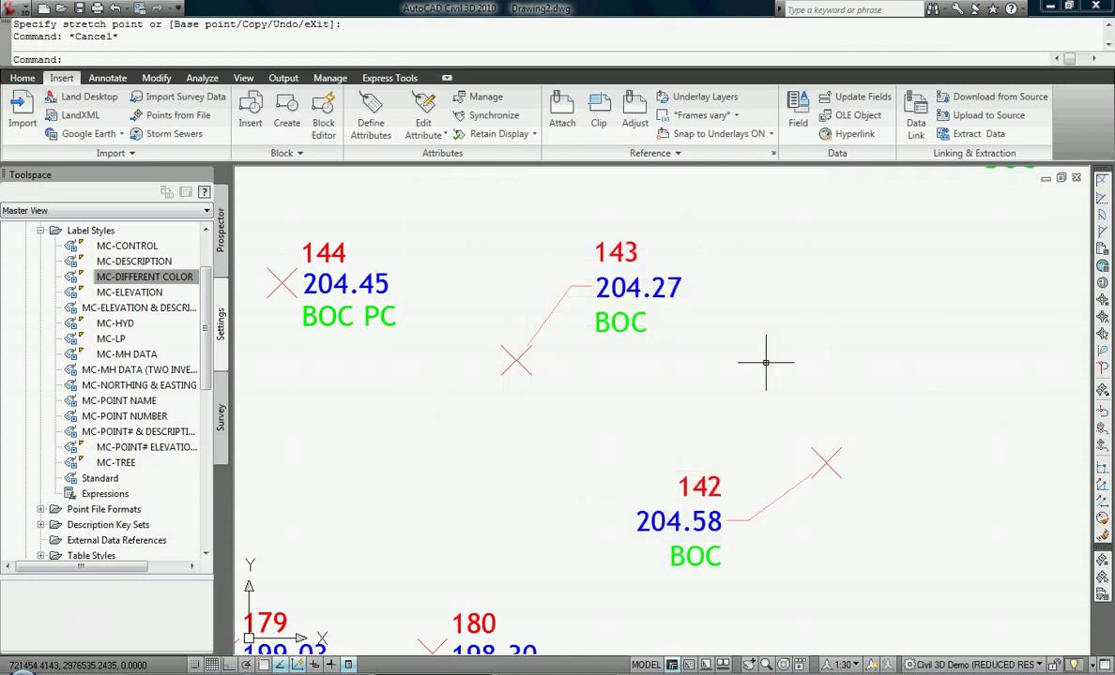
scroll(619, 318, "down", 2)
left_click(599, 317)
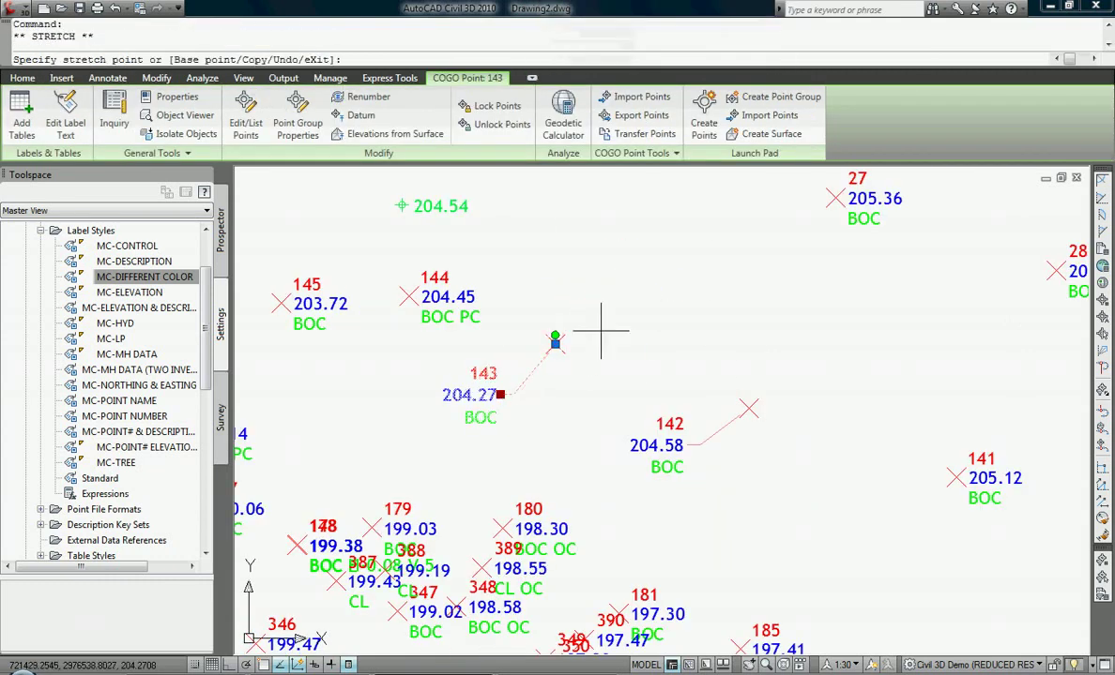
scroll(563, 319, "up", 2)
key("Escape")
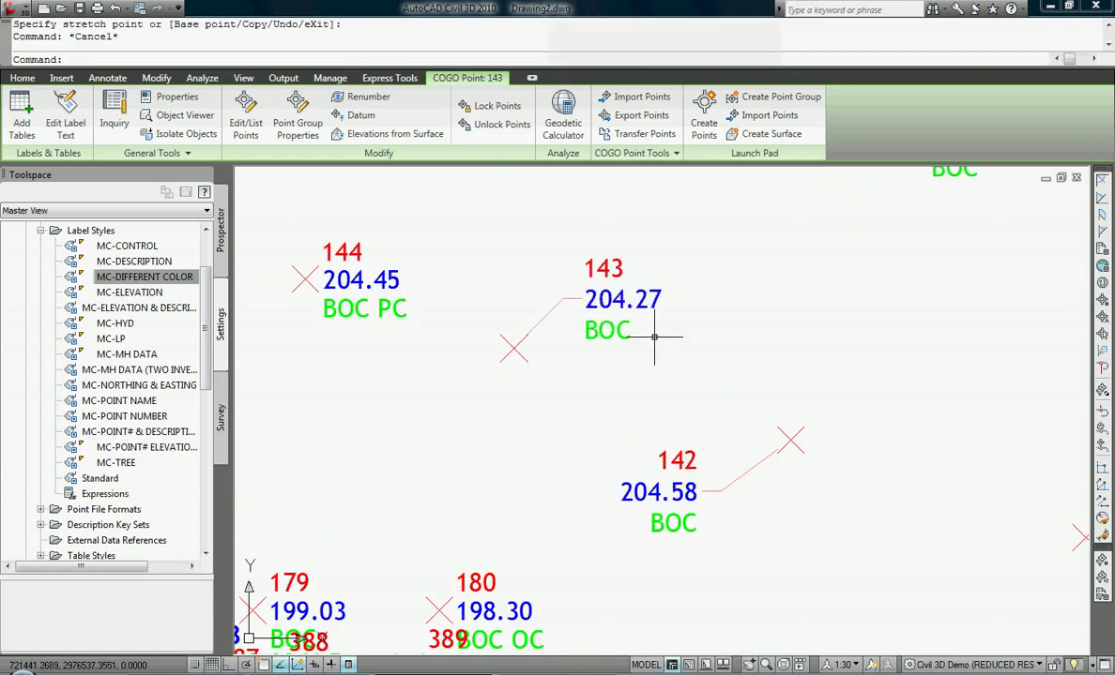
key("Escape")
middle_click_drag(654, 336, 610, 329)
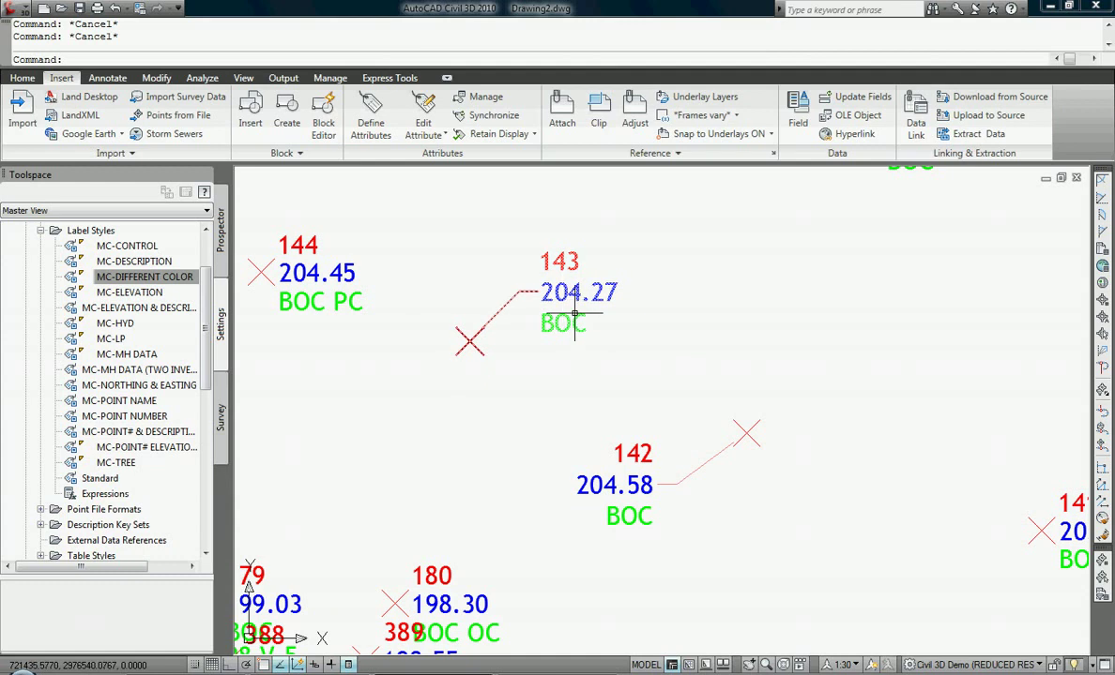
scroll(526, 298, "up", 2)
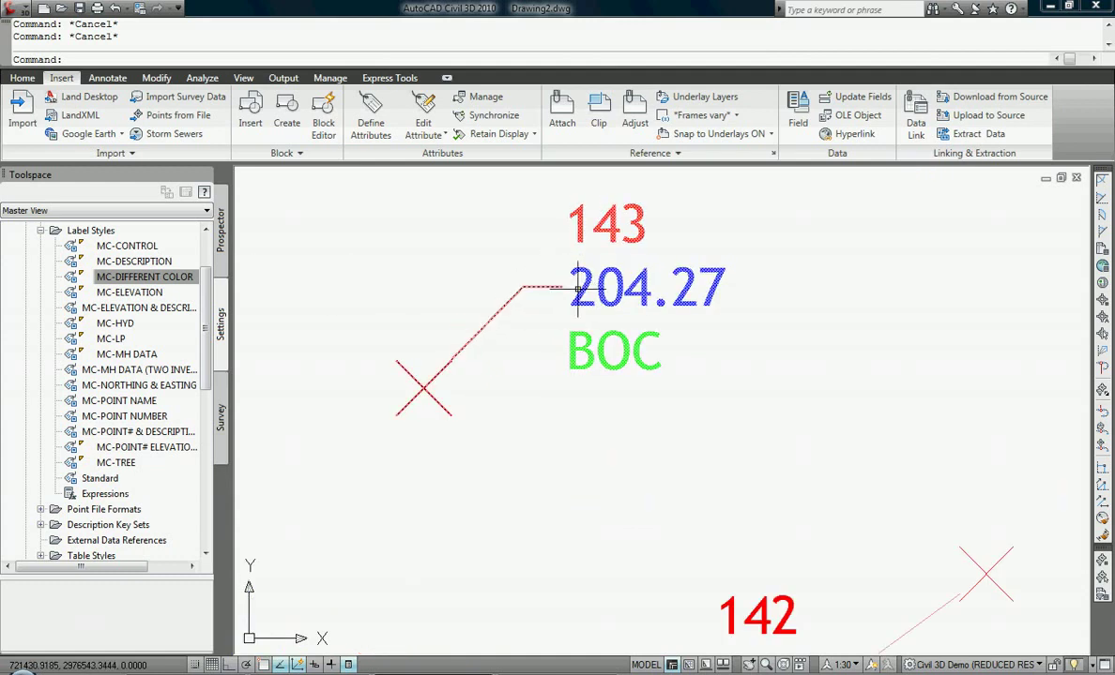
Step: In the MC-DIFFERENT COLOR label style's Dragged State settings, set the leader color to blue
right_click(155, 278)
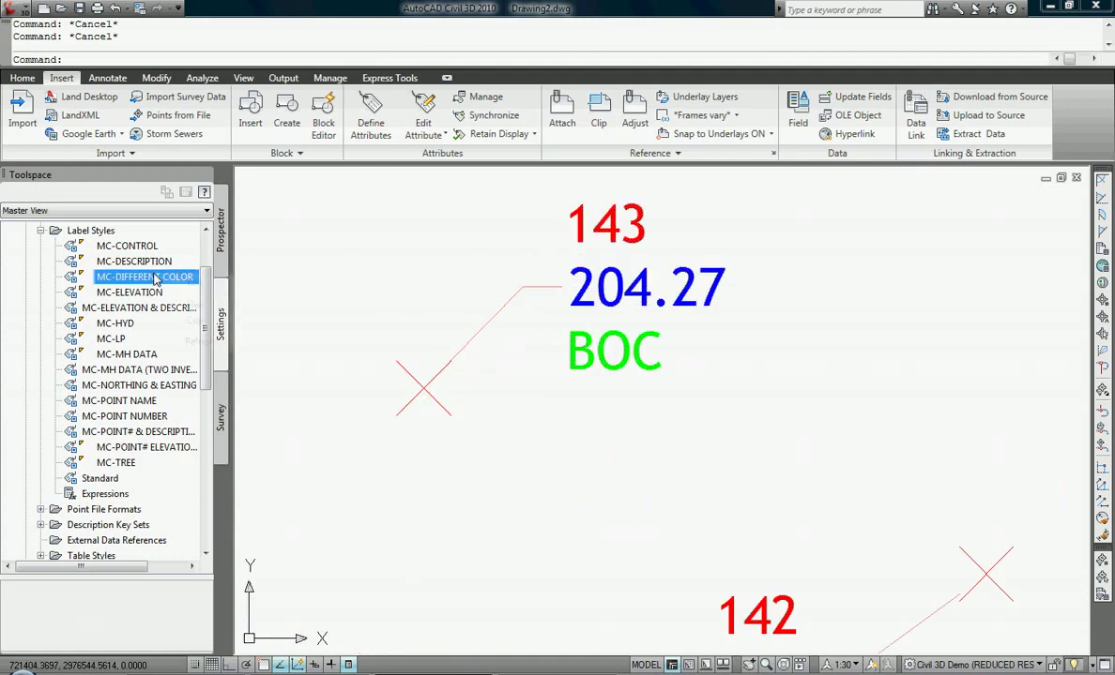
left_click(366, 278)
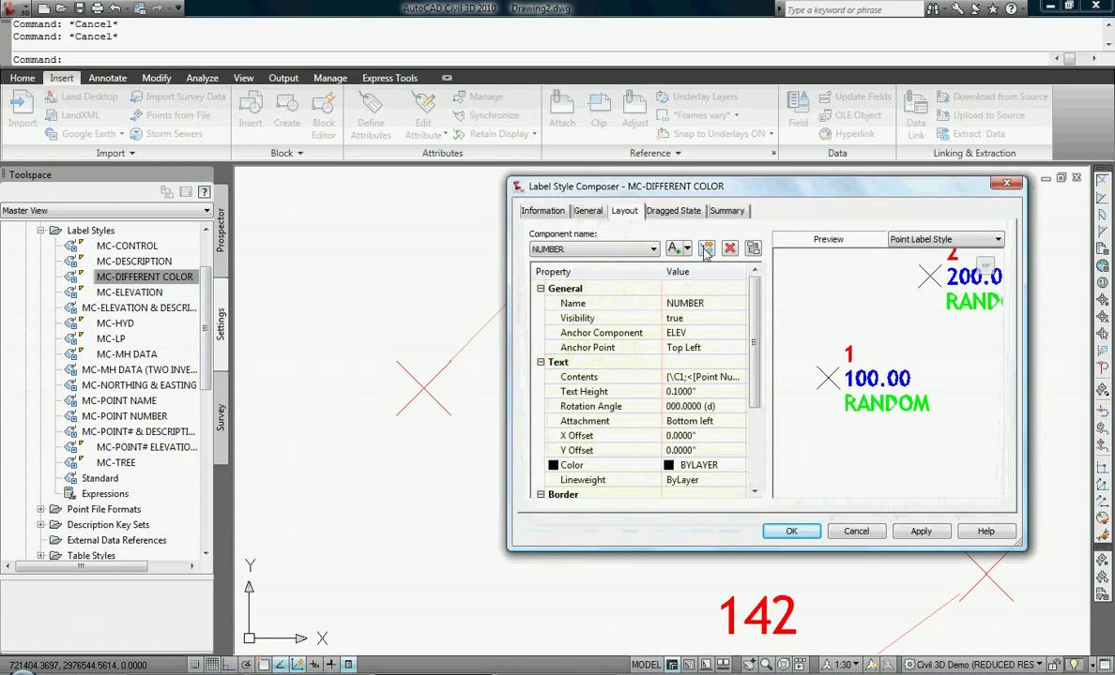
left_click(678, 212)
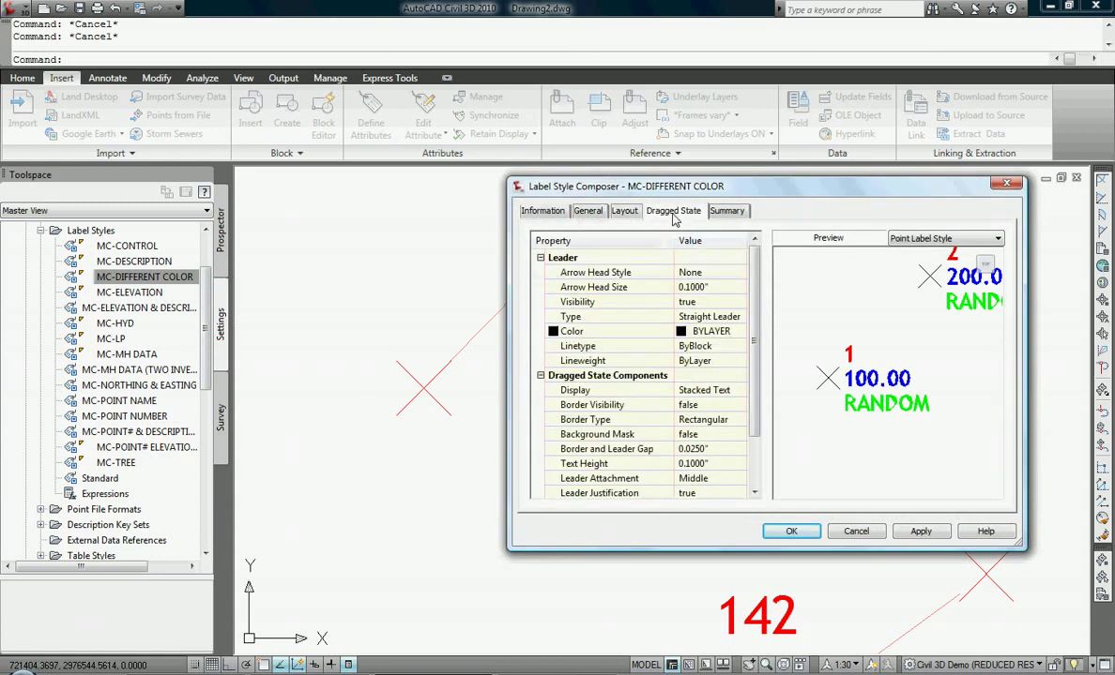
left_click(739, 333)
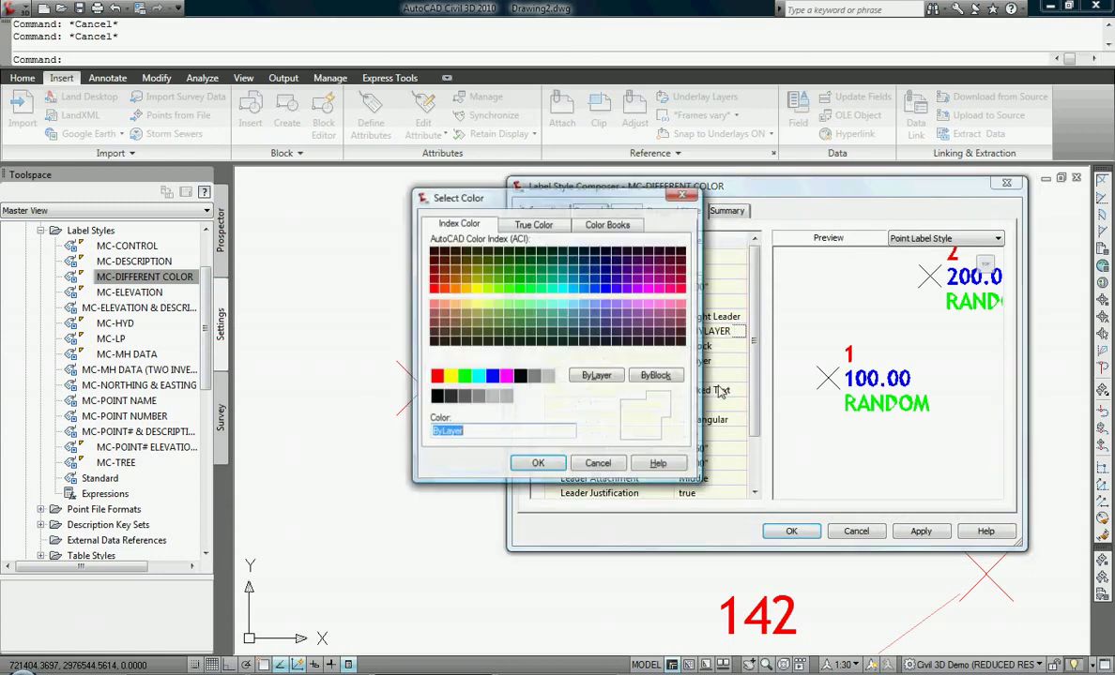
left_click(492, 376)
left_click(538, 464)
left_click(791, 531)
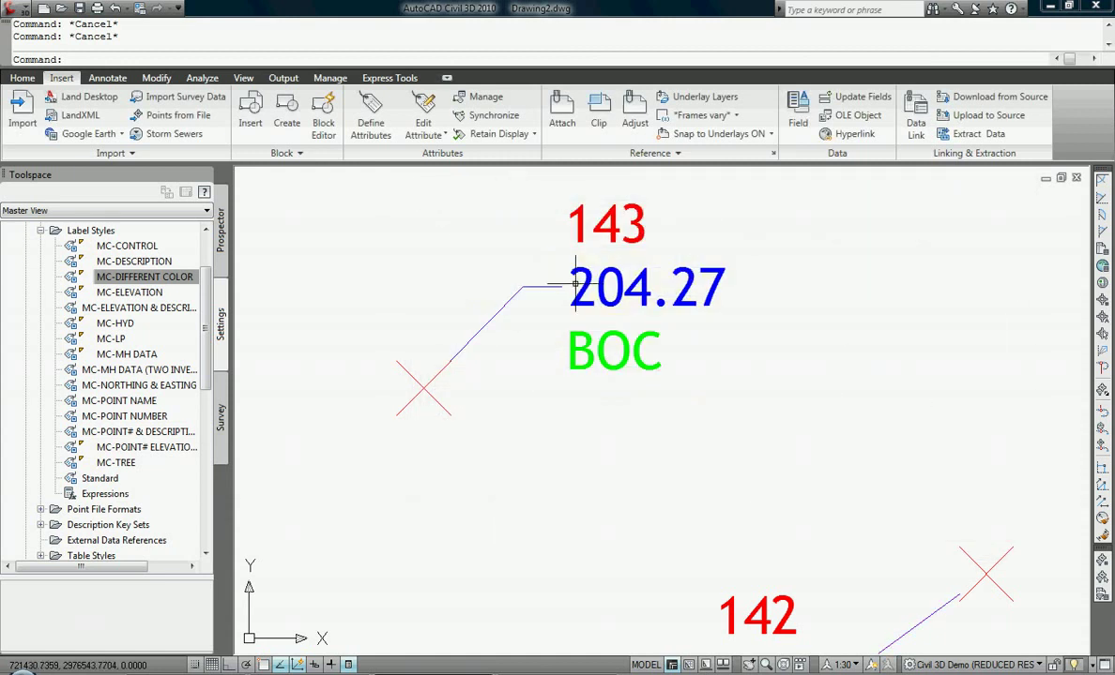
scroll(583, 272, "down", 2)
scroll(584, 273, "up", 2)
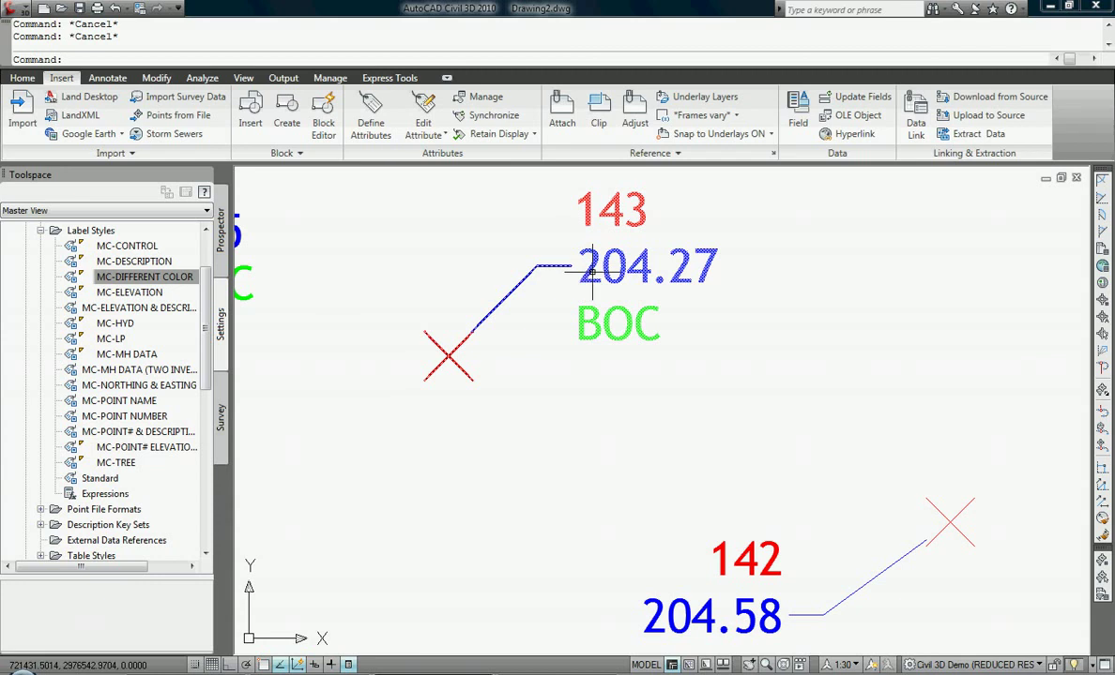
scroll(592, 273, "down", 1)
scroll(620, 277, "down", 1)
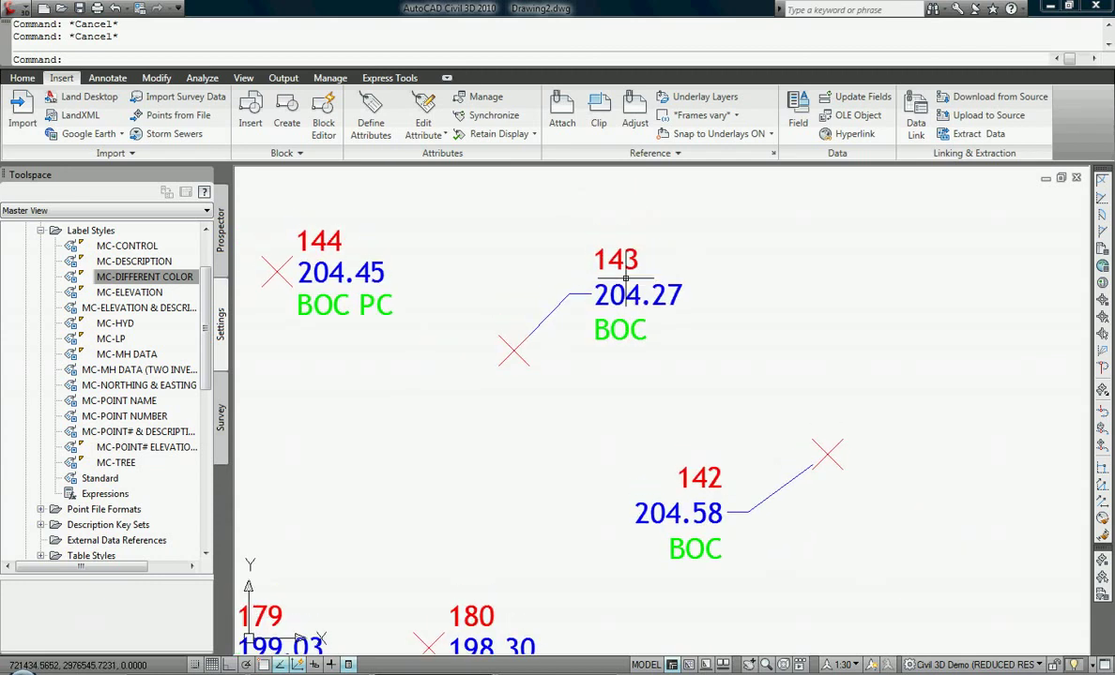